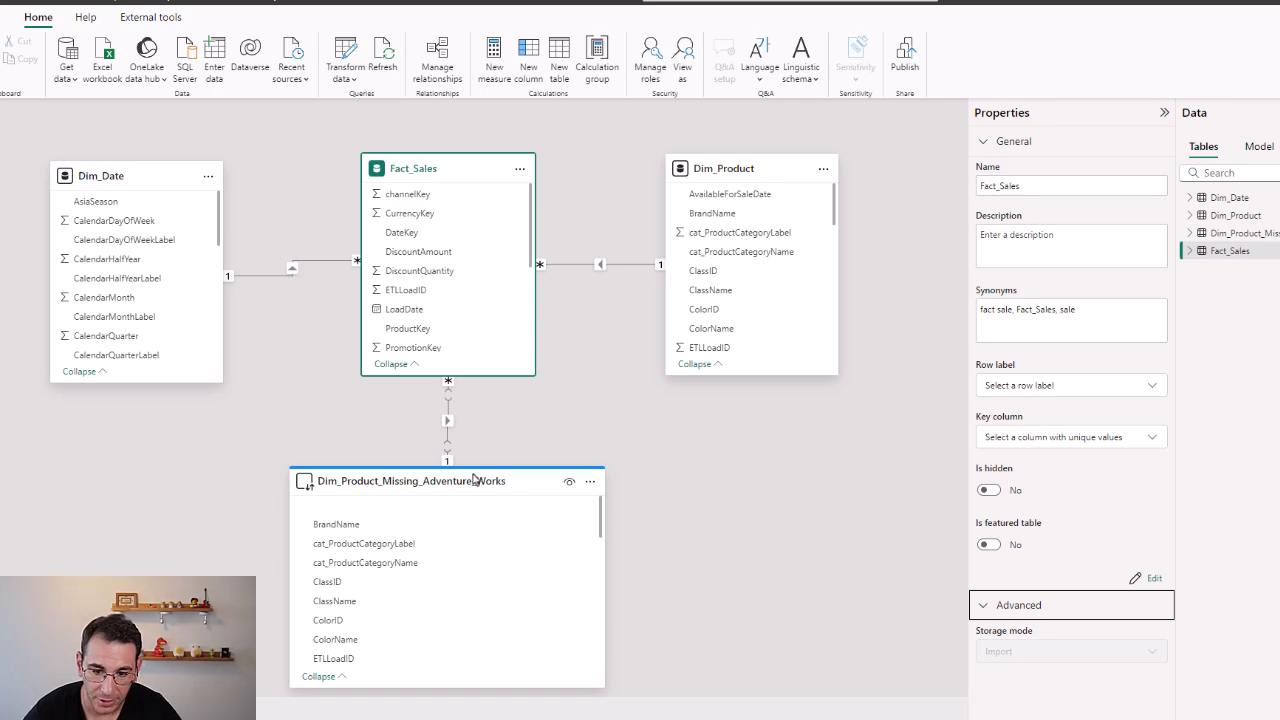
# - Select the Dim_Product_Missing_Adventure_Works table in the model diagram and check its storage mode
pyautogui.click(463, 481)
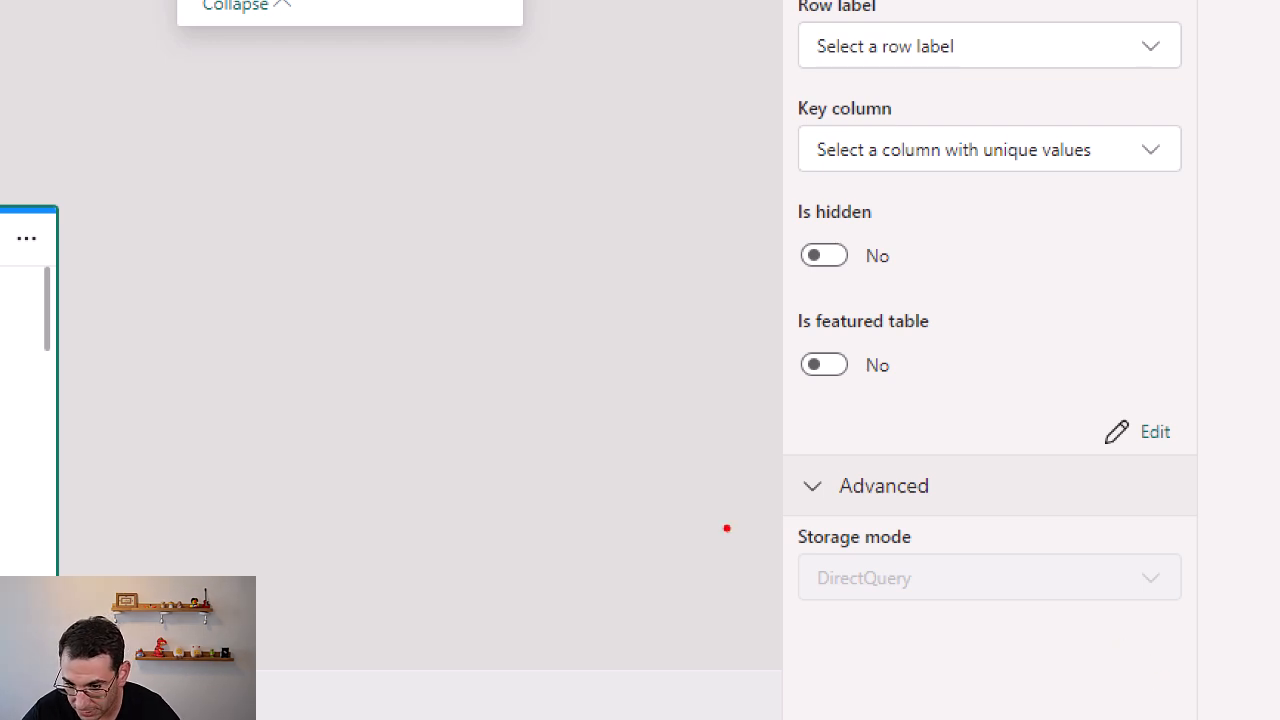
pyautogui.moveTo(735, 491); pyautogui.dragTo(1213, 626)
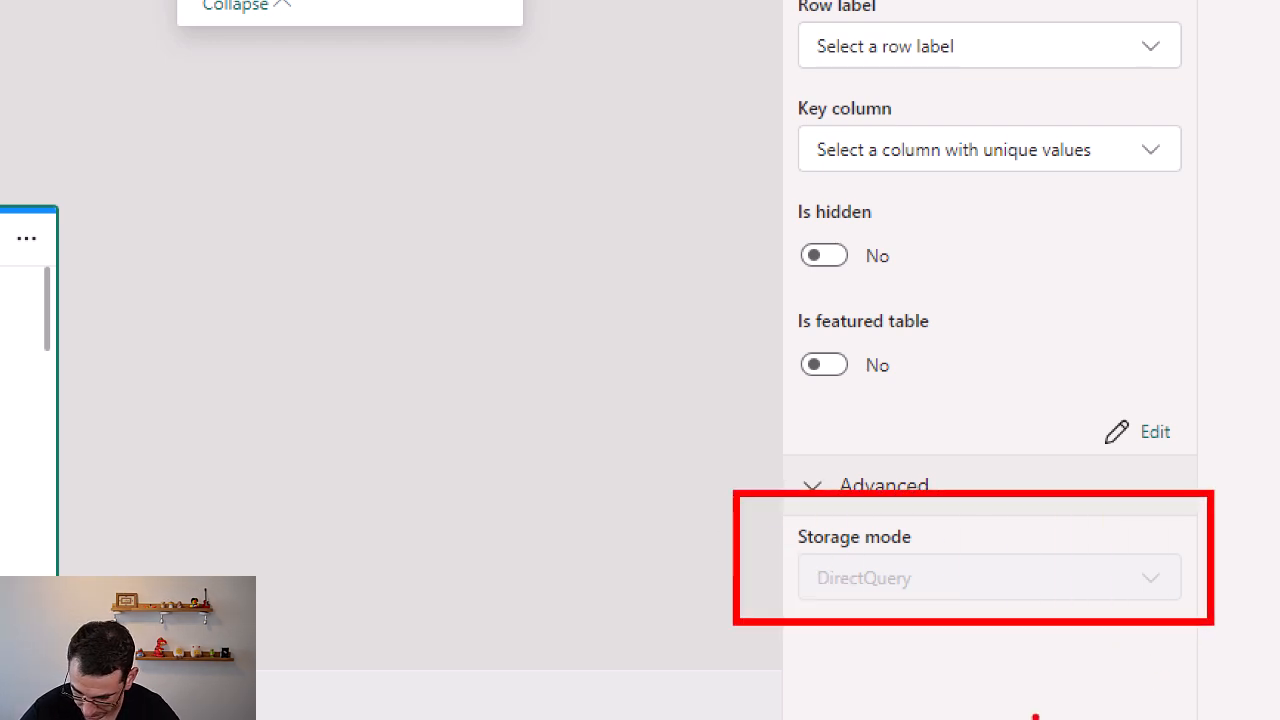
pyautogui.moveTo(1008, 708); pyautogui.dragTo(1247, 719)
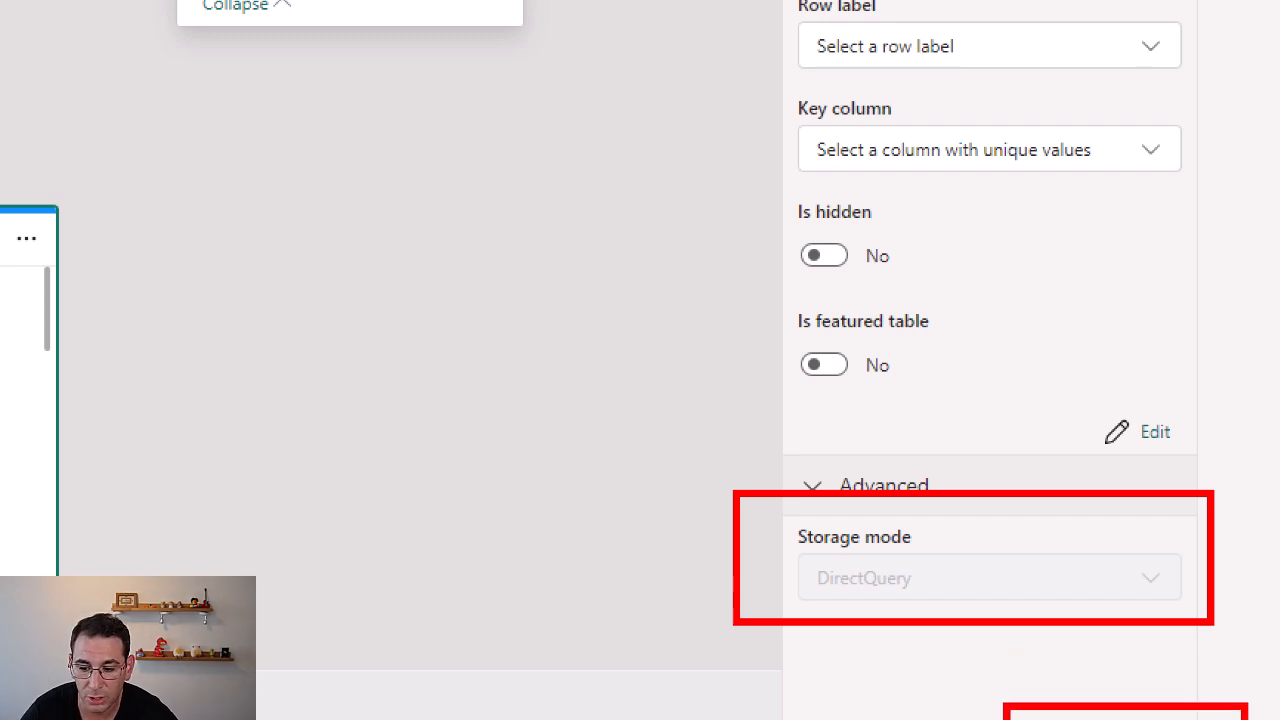
pyautogui.press('Escape')
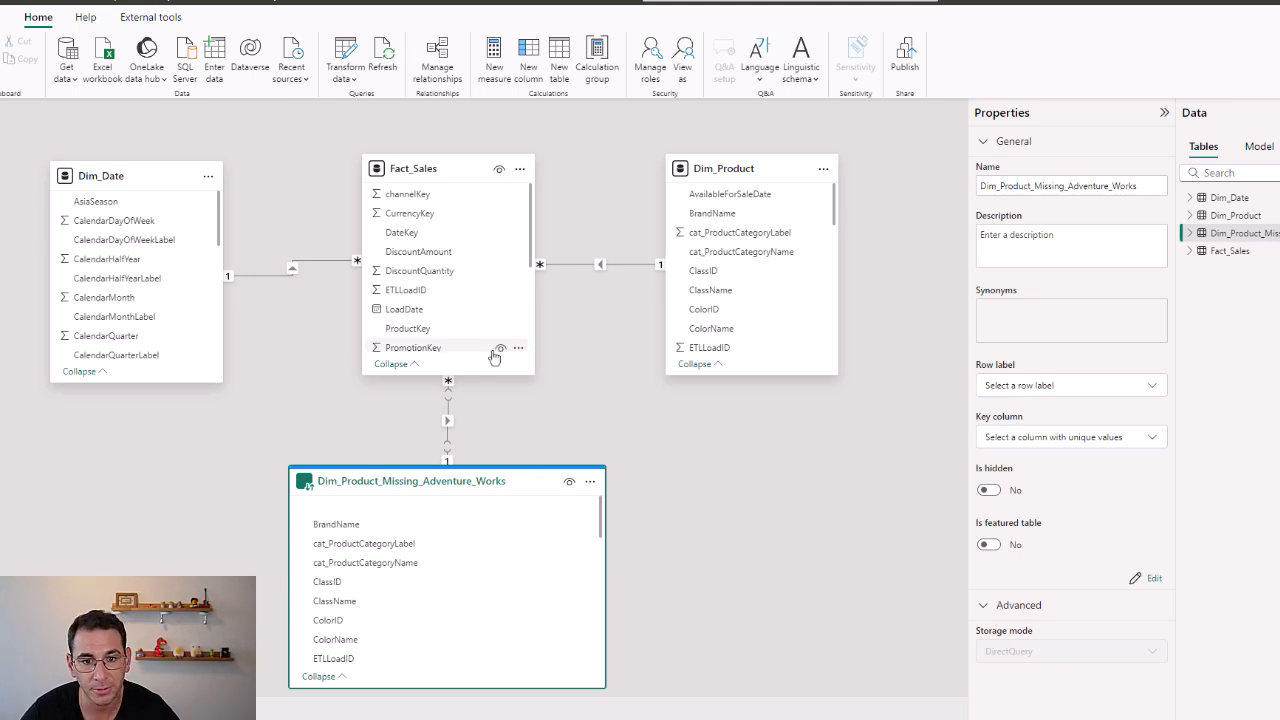
# - Slightly reposition the Fact_Sales, Dim_Date, Dim_Product and Dim_Product_Missing_Adventure_Works tables in the model diagram and clear the selection
pyautogui.moveTo(476, 172)
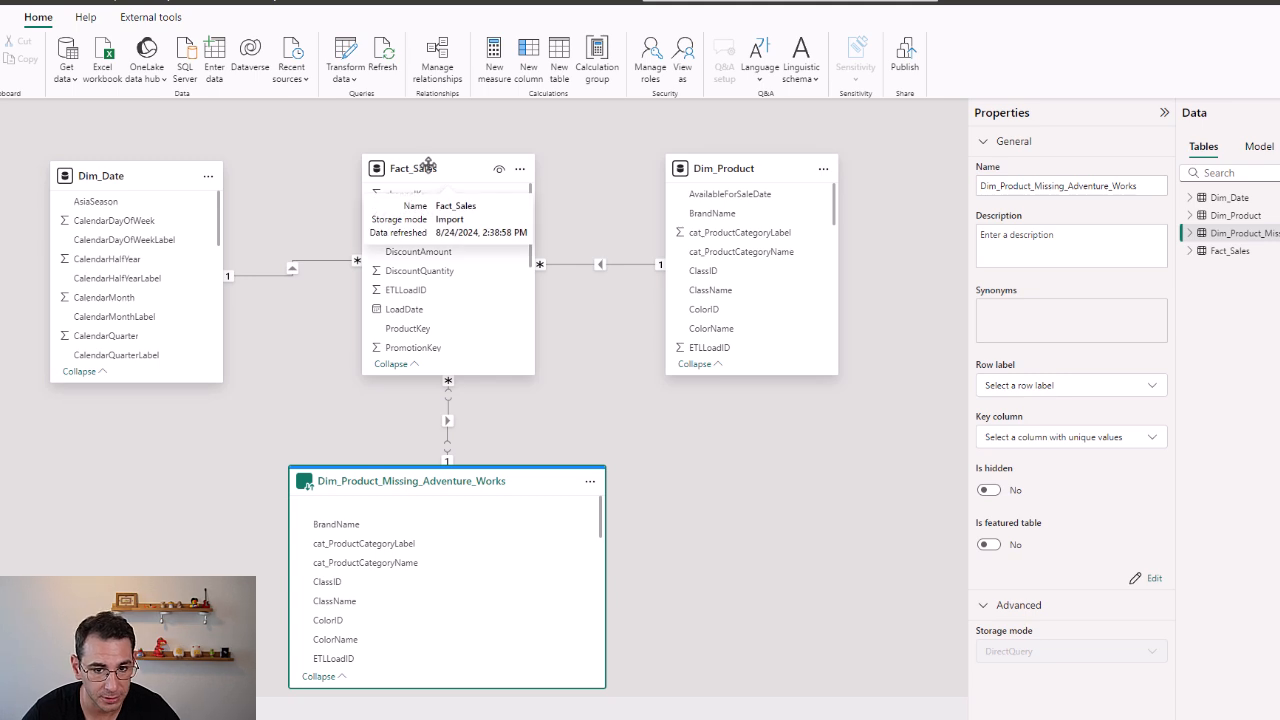
pyautogui.moveTo(430, 173); pyautogui.dragTo(424, 174)
pyautogui.moveTo(140, 176); pyautogui.dragTo(140, 168)
pyautogui.moveTo(712, 170); pyautogui.dragTo(720, 172)
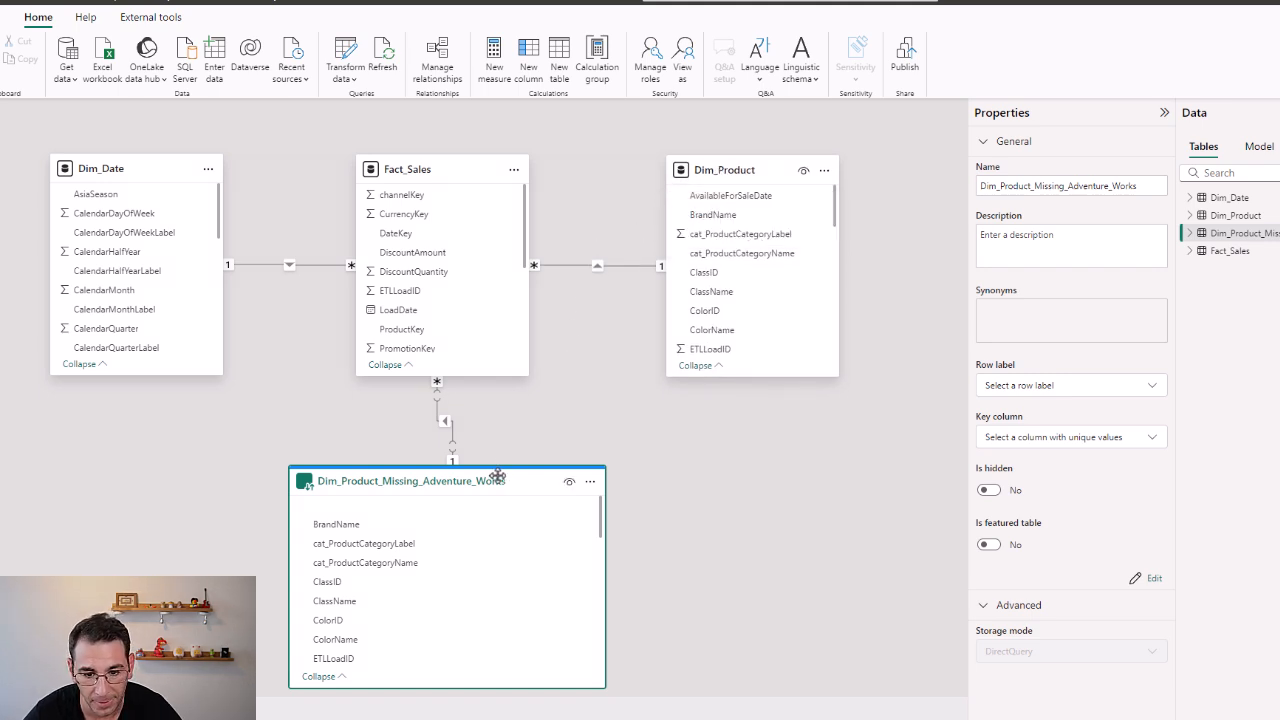
pyautogui.moveTo(494, 476); pyautogui.dragTo(490, 482)
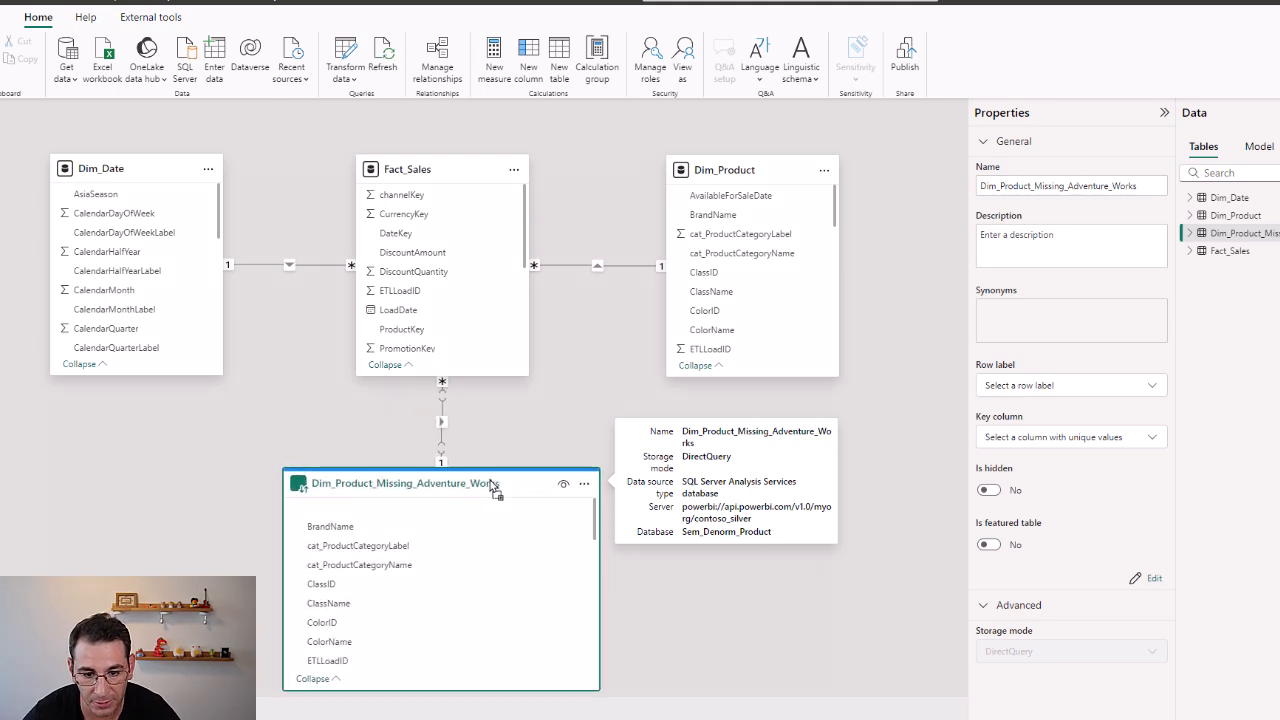
pyautogui.click(523, 442)
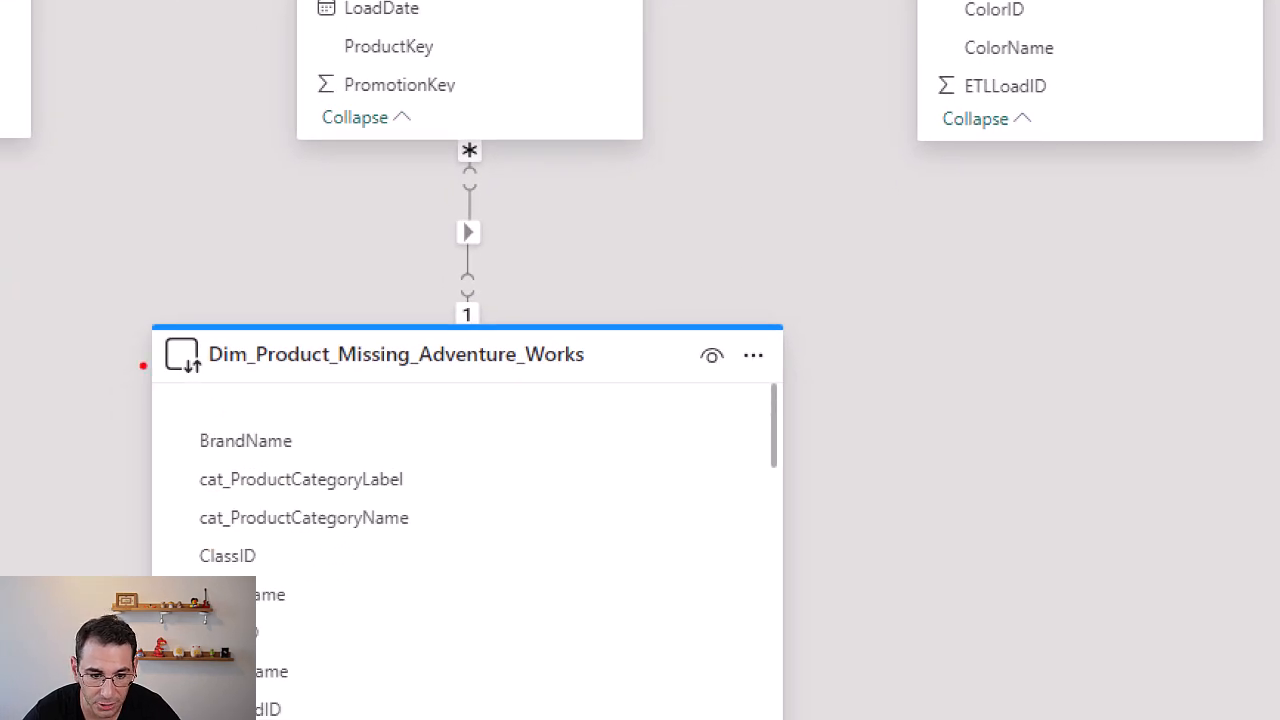
# - Examine the ends of the Fact_Sales relationships to Dim_Product_Missing_Adventure_Works and Dim_Product in the model diagram
pyautogui.moveTo(174, 406); pyautogui.dragTo(324, 436)
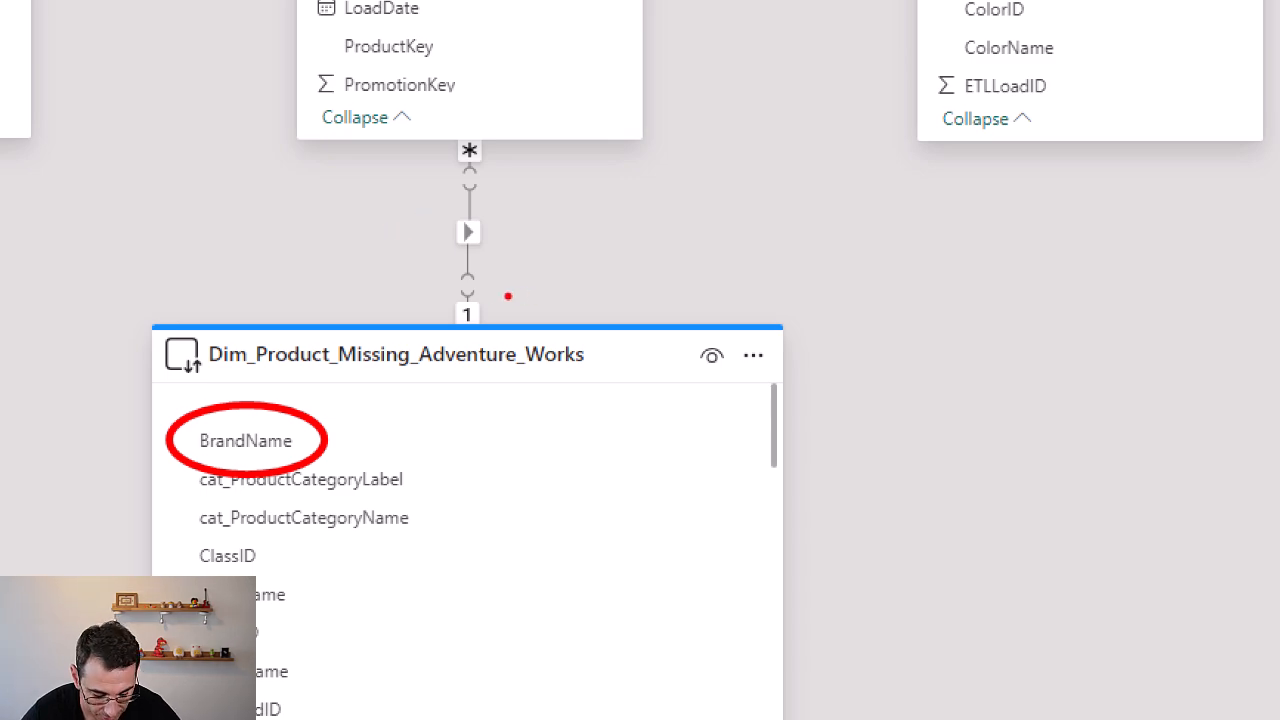
pyautogui.press('Escape')
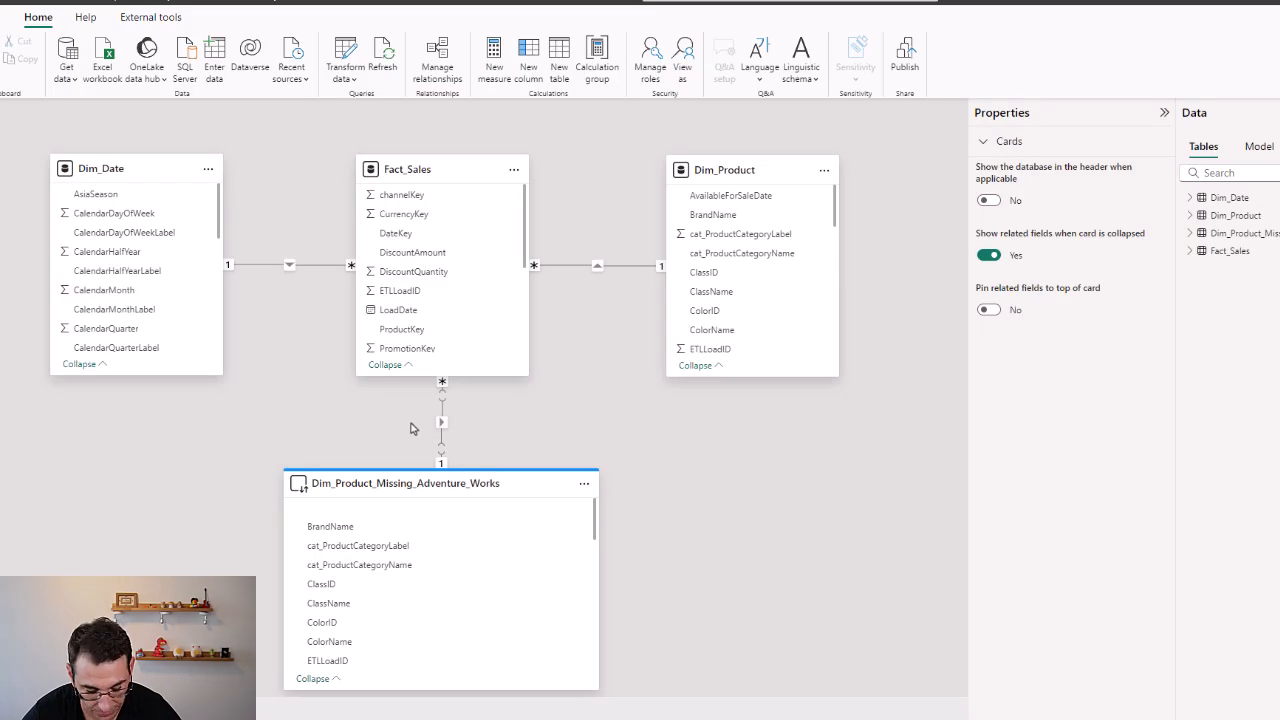
pyautogui.hotkey('ctrl', '1')
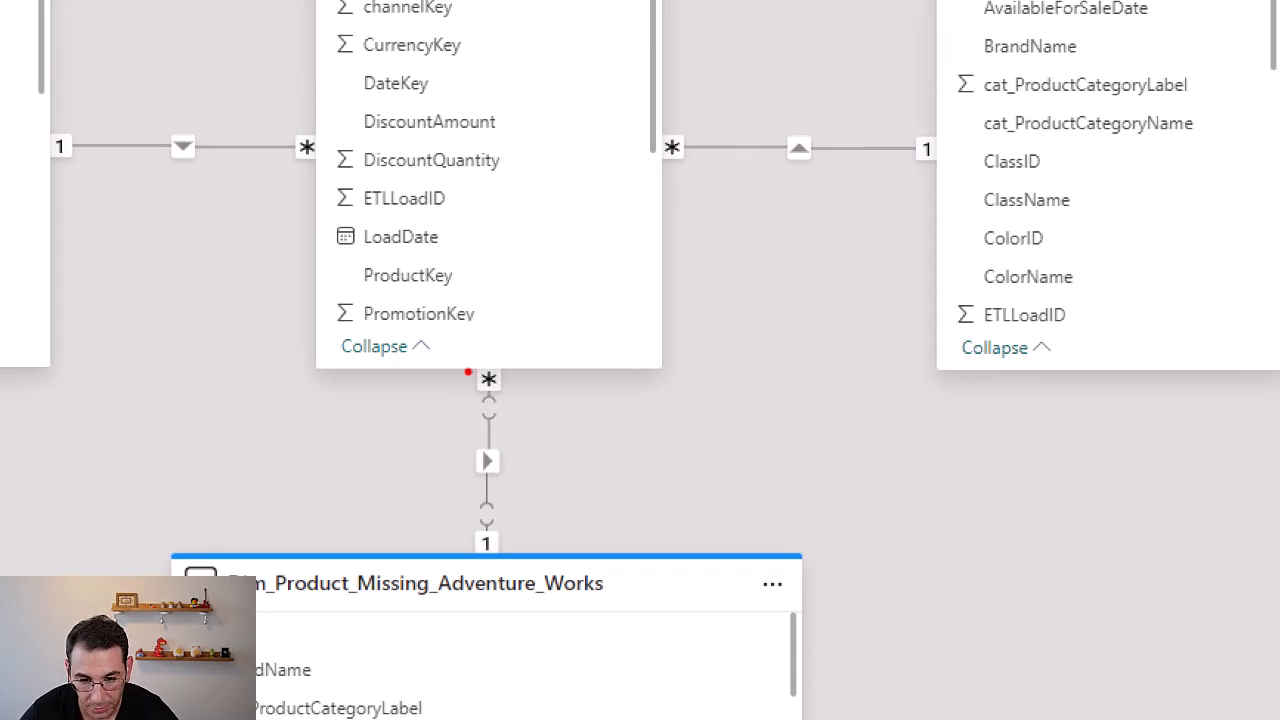
pyautogui.moveTo(436, 343); pyautogui.dragTo(535, 442)
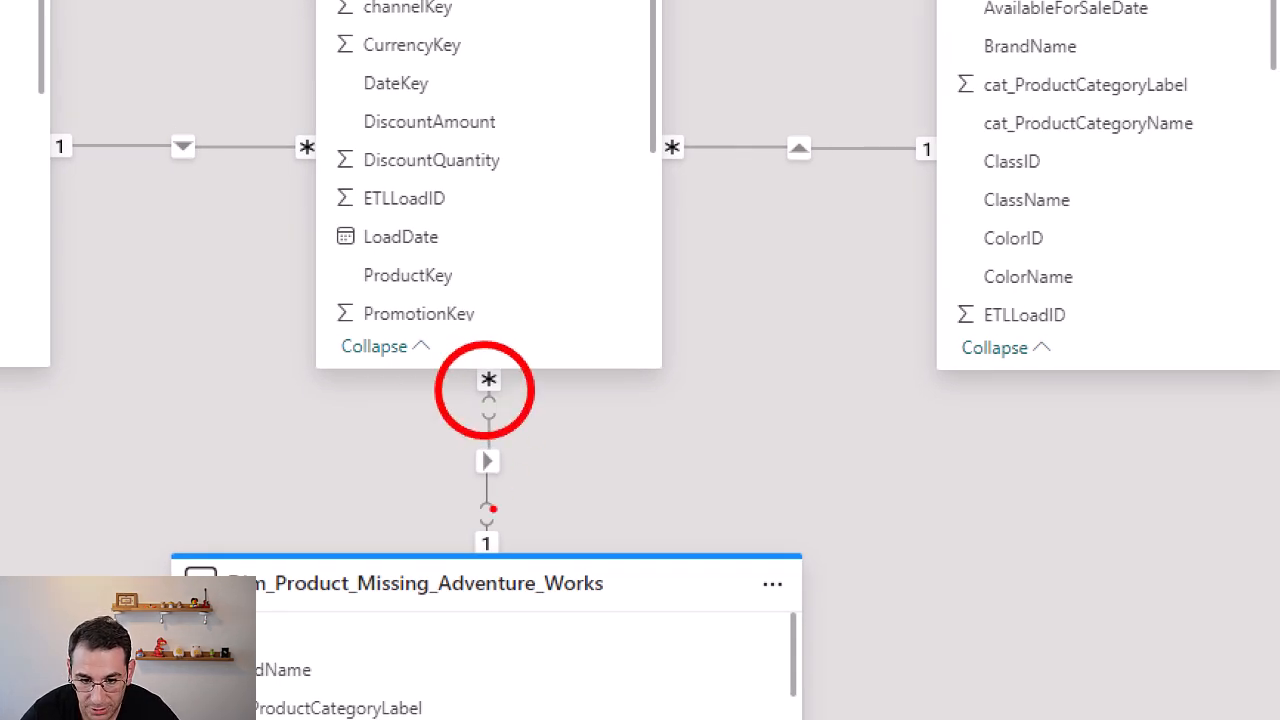
pyautogui.moveTo(418, 478)
pyautogui.mouseDown()
pyautogui.moveTo(550, 562)
pyautogui.moveTo(552, 580)
pyautogui.moveTo(547, 570)
pyautogui.mouseUp()
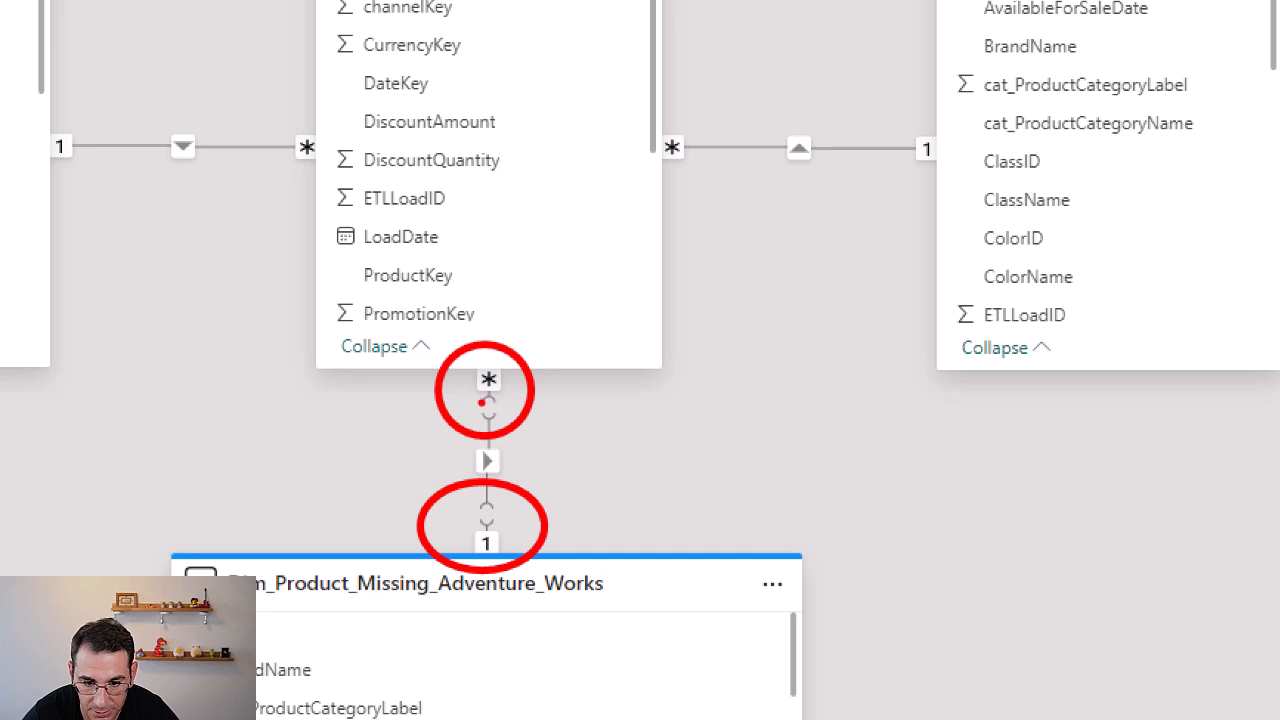
pyautogui.moveTo(618, 92); pyautogui.dragTo(736, 190)
pyautogui.moveTo(872, 100); pyautogui.dragTo(968, 195)
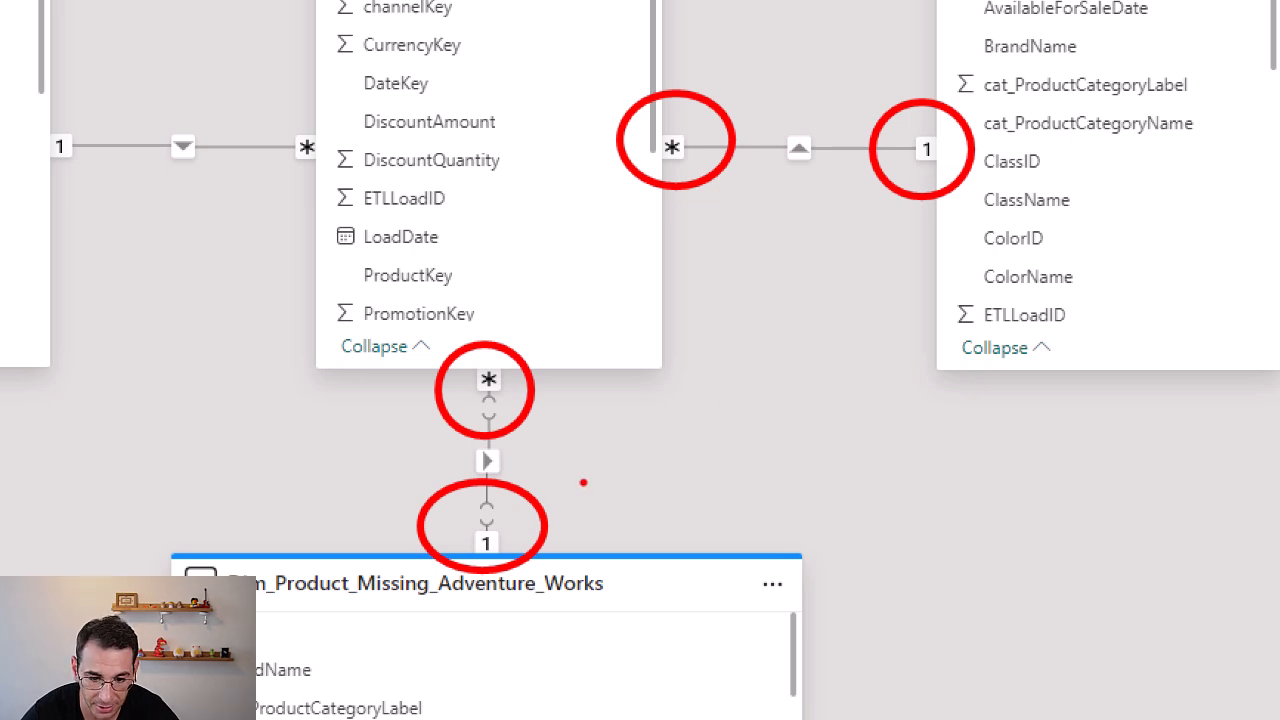
pyautogui.moveTo(527, 497); pyautogui.dragTo(678, 426)
pyautogui.press('Escape')
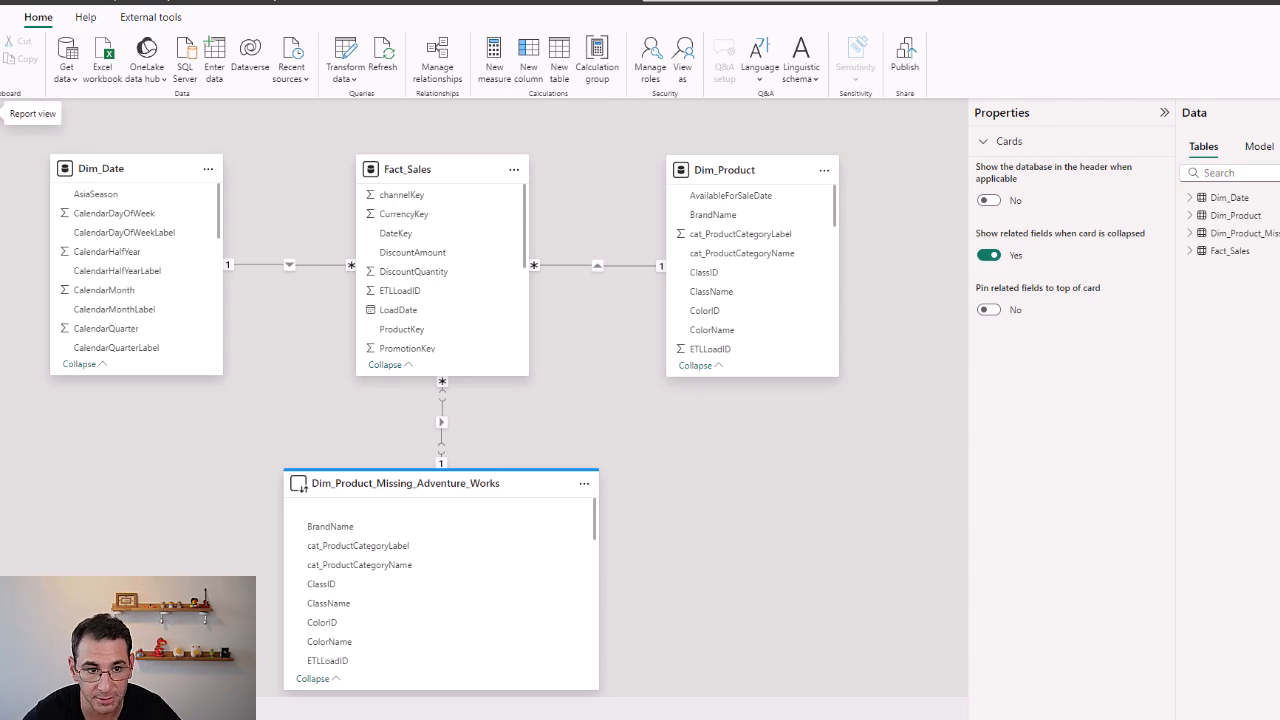
# - Open the report view and add BrandName from Dim_Product_Missing_Adventure_Works to the empty table visual
pyautogui.click(8, 100)
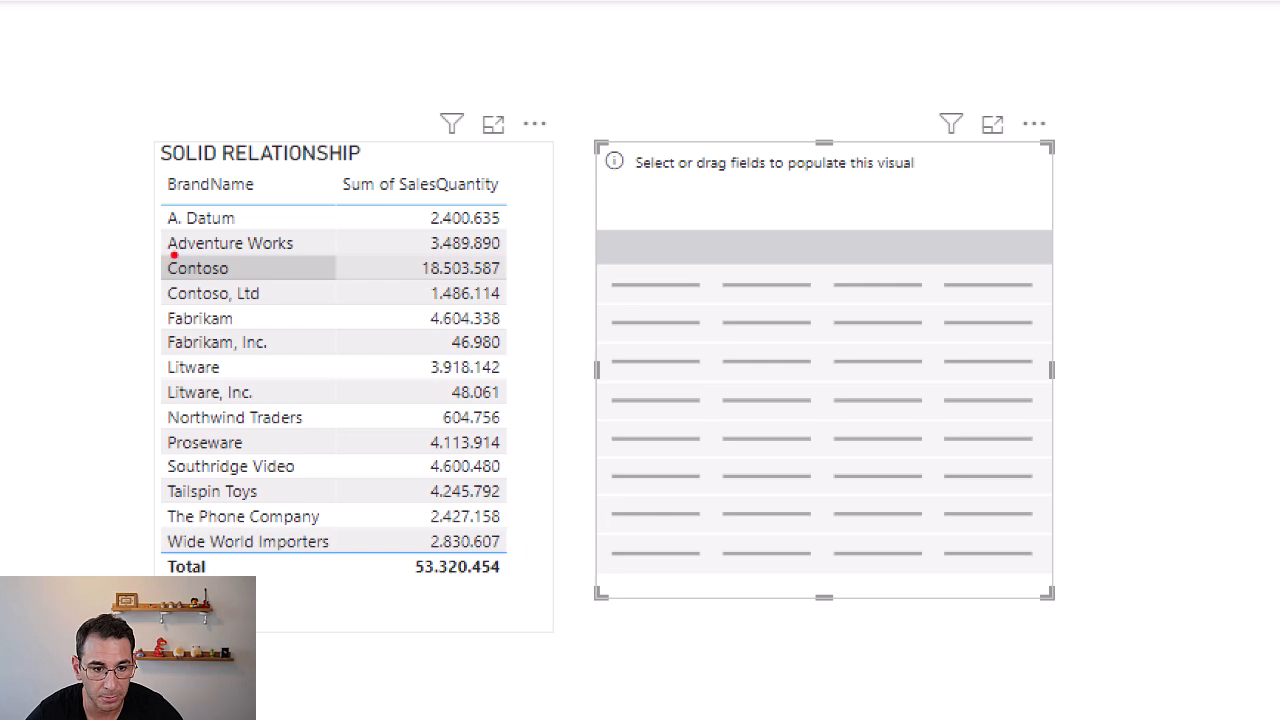
pyautogui.moveTo(150, 219); pyautogui.dragTo(318, 267)
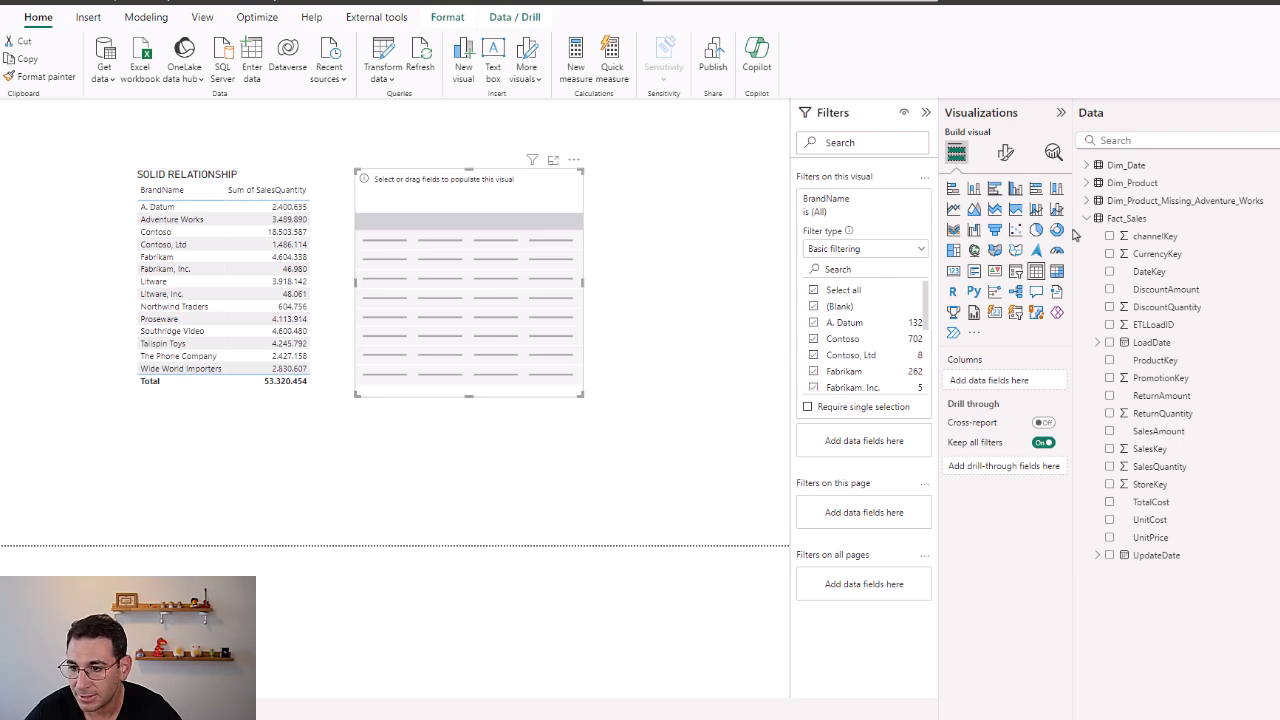
pyautogui.click(1087, 201)
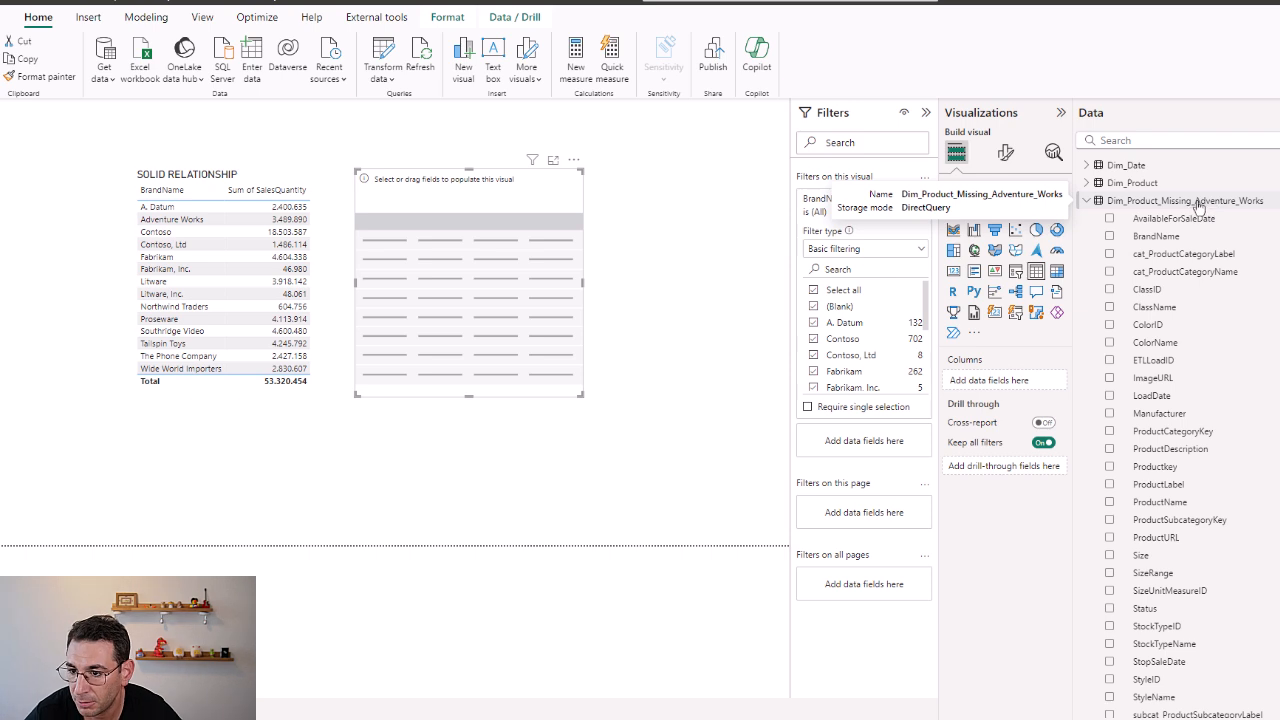
pyautogui.click(1109, 237)
pyautogui.click(1088, 202)
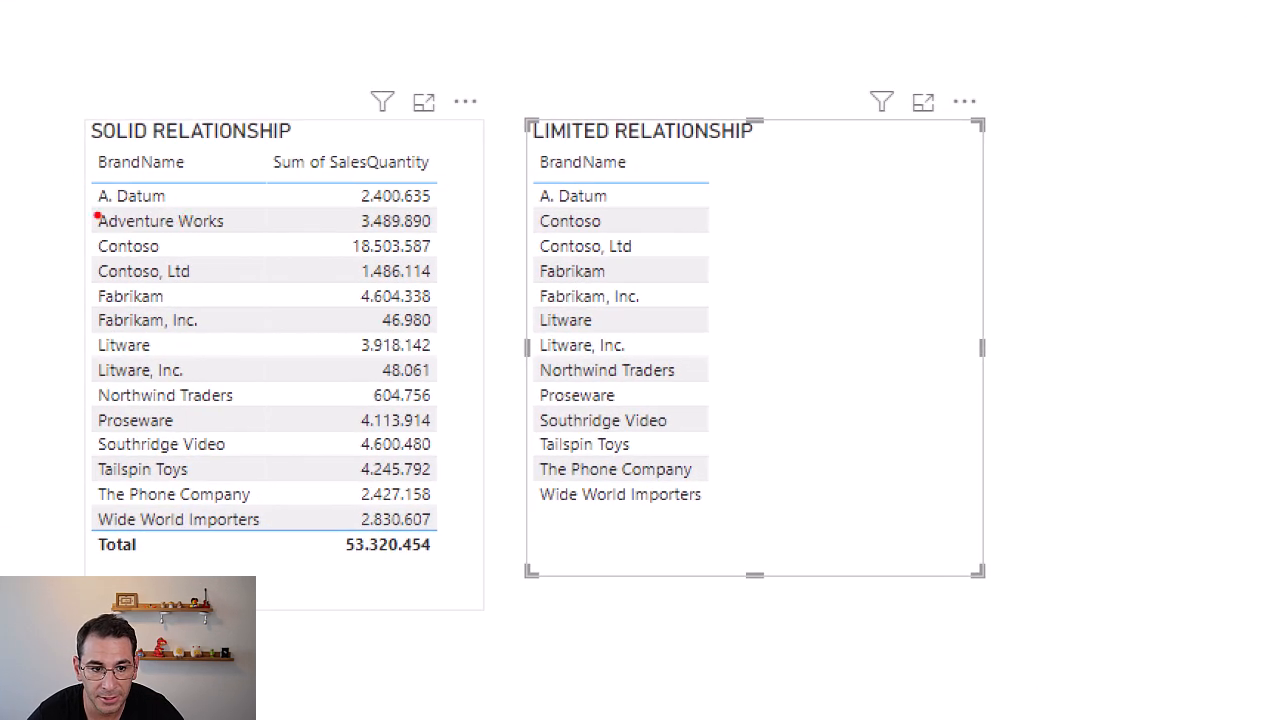
# - Add SalesQuantity from Fact_Sales to the LIMITED RELATIONSHIP table visual
pyautogui.moveTo(78, 197); pyautogui.dragTo(257, 243)
pyautogui.moveTo(615, 132)
pyautogui.mouseDown()
pyautogui.moveTo(512, 290)
pyautogui.moveTo(632, 134)
pyautogui.mouseUp()
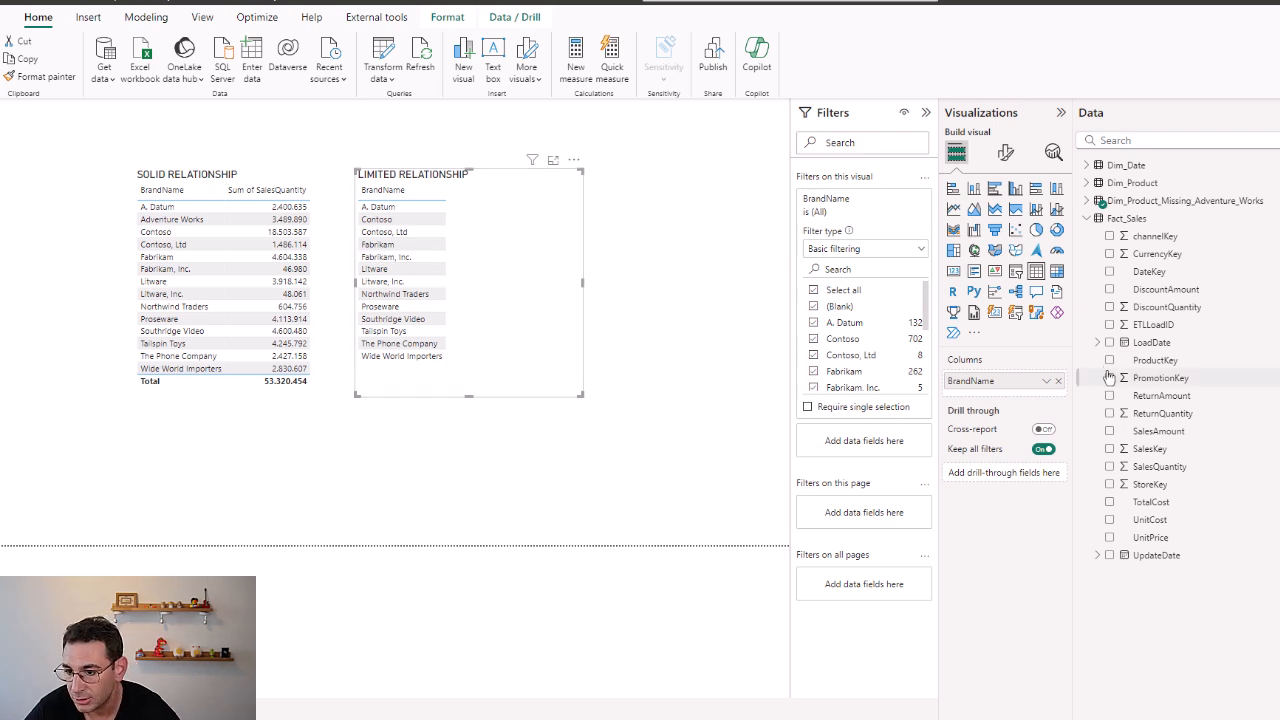
pyautogui.click(1108, 467)
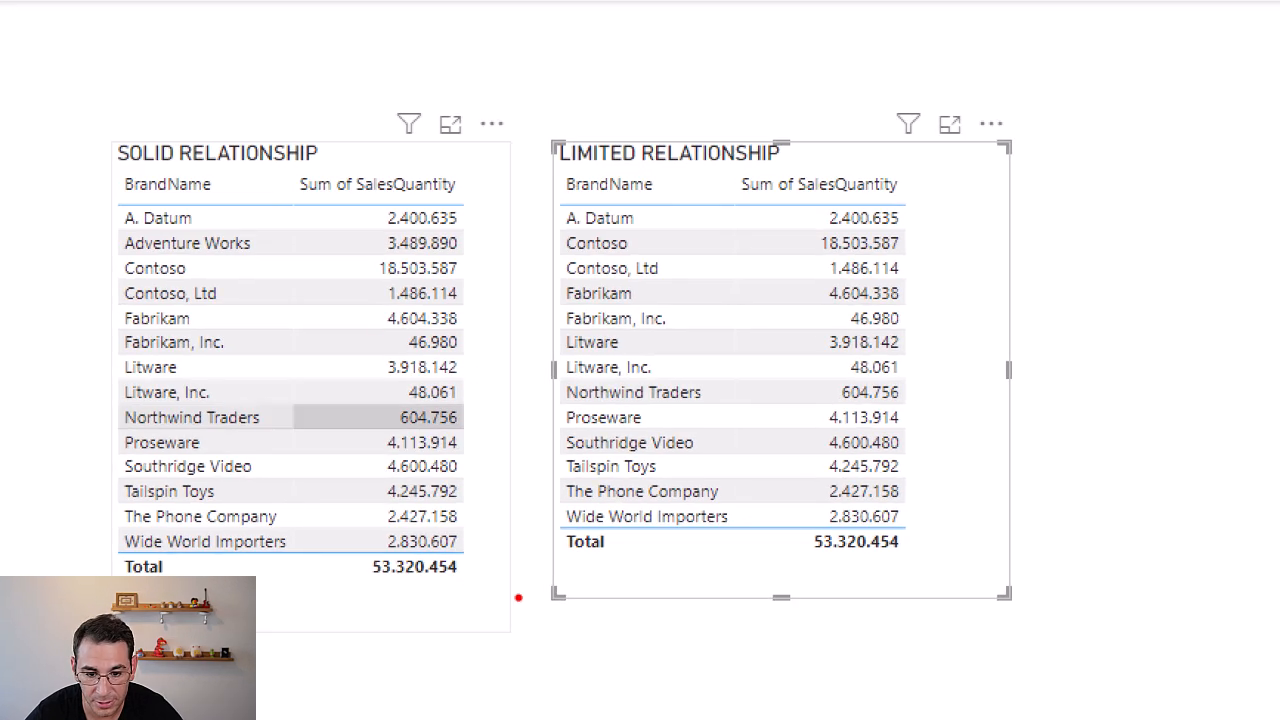
# - Compare the SalesQuantity rows and totals of the SOLID RELATIONSHIP and LIMITED RELATIONSHIP tables
pyautogui.moveTo(355, 550)
pyautogui.mouseDown()
pyautogui.moveTo(455, 588)
pyautogui.moveTo(390, 550)
pyautogui.moveTo(486, 548)
pyautogui.mouseUp()
pyautogui.moveTo(798, 524); pyautogui.dragTo(934, 522)
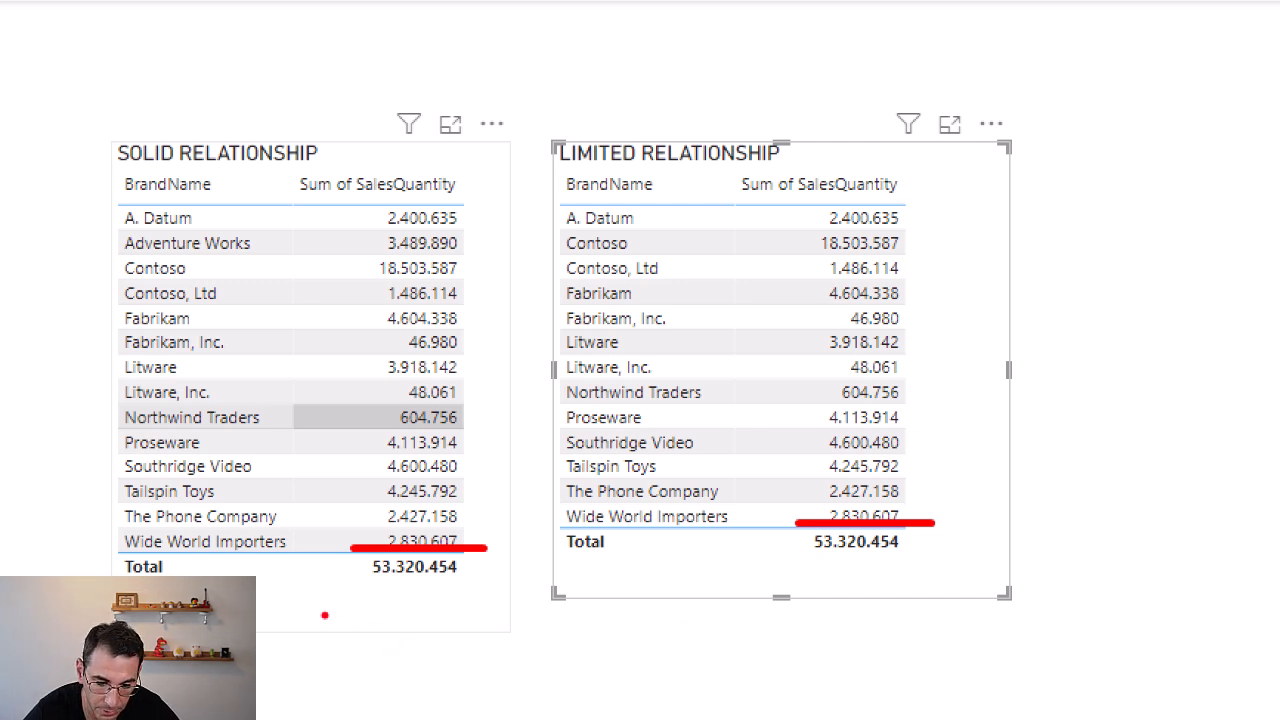
pyautogui.moveTo(345, 547); pyautogui.dragTo(352, 552)
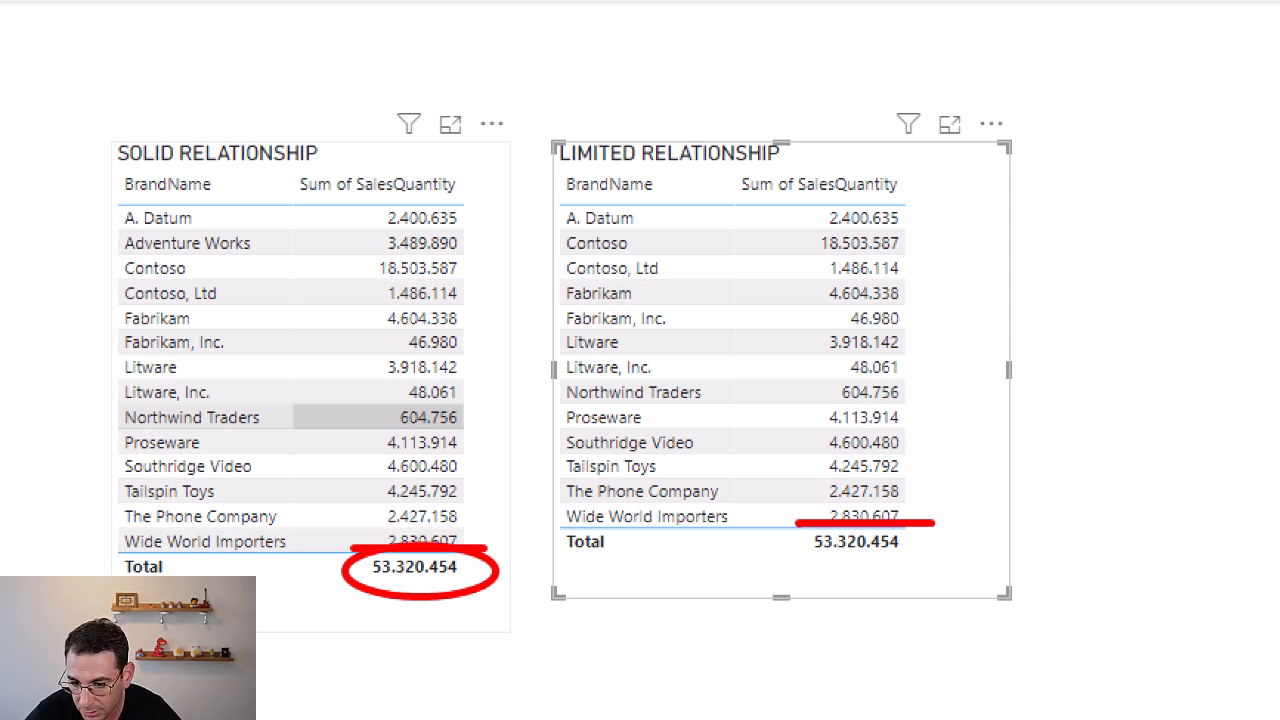
pyautogui.moveTo(795, 521)
pyautogui.mouseDown()
pyautogui.moveTo(924, 570)
pyautogui.moveTo(942, 528)
pyautogui.moveTo(805, 523)
pyautogui.mouseUp()
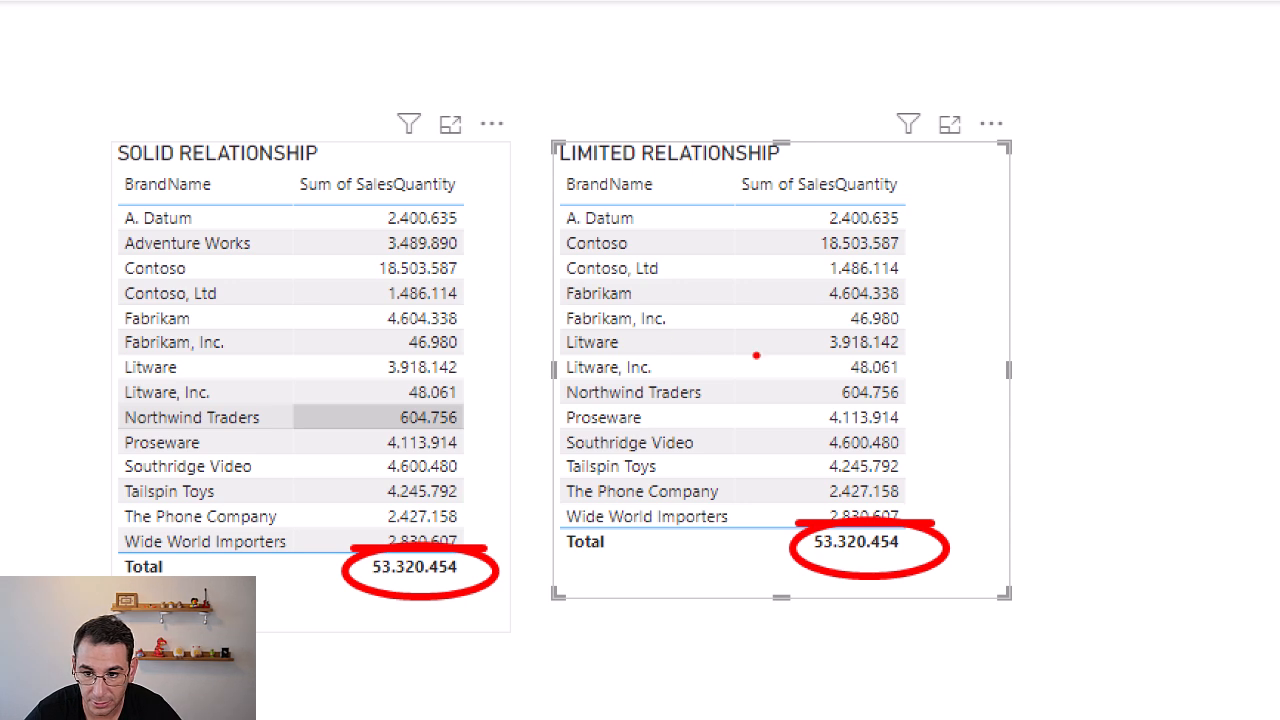
pyautogui.moveTo(358, 176)
pyautogui.mouseDown()
pyautogui.moveTo(500, 530)
pyautogui.moveTo(492, 549)
pyautogui.mouseUp()
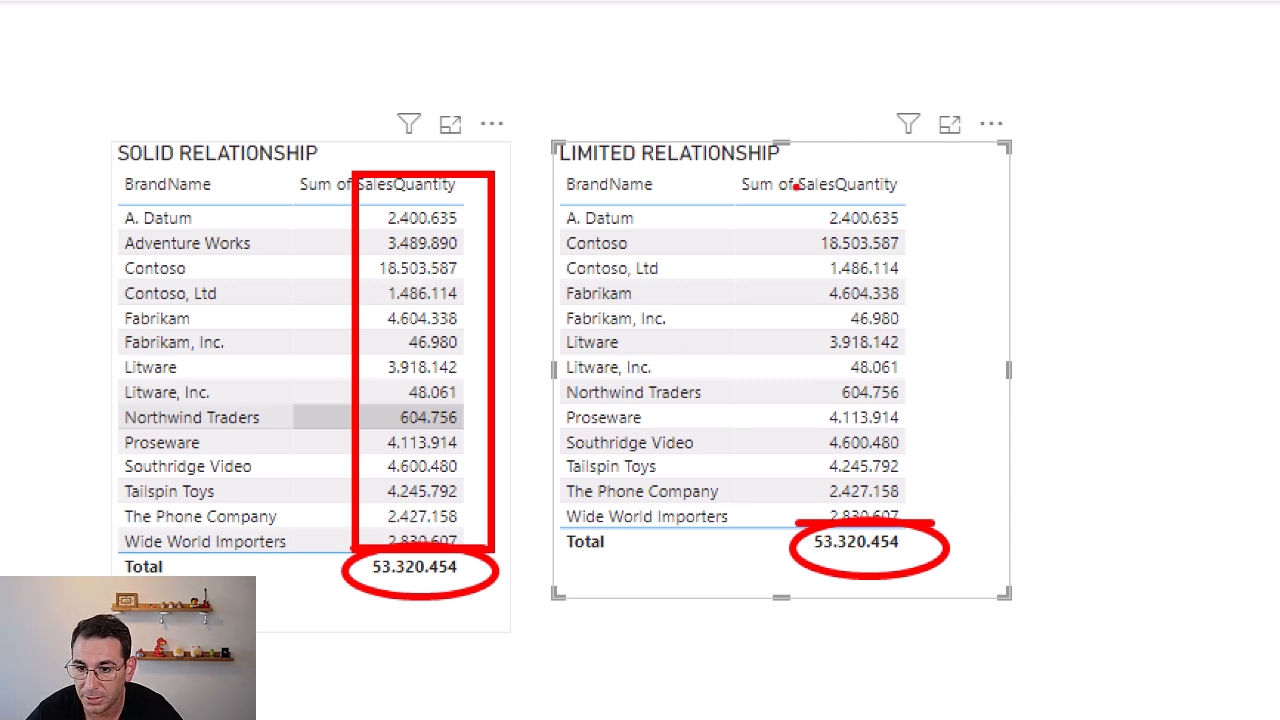
pyautogui.moveTo(805, 166); pyautogui.dragTo(930, 523)
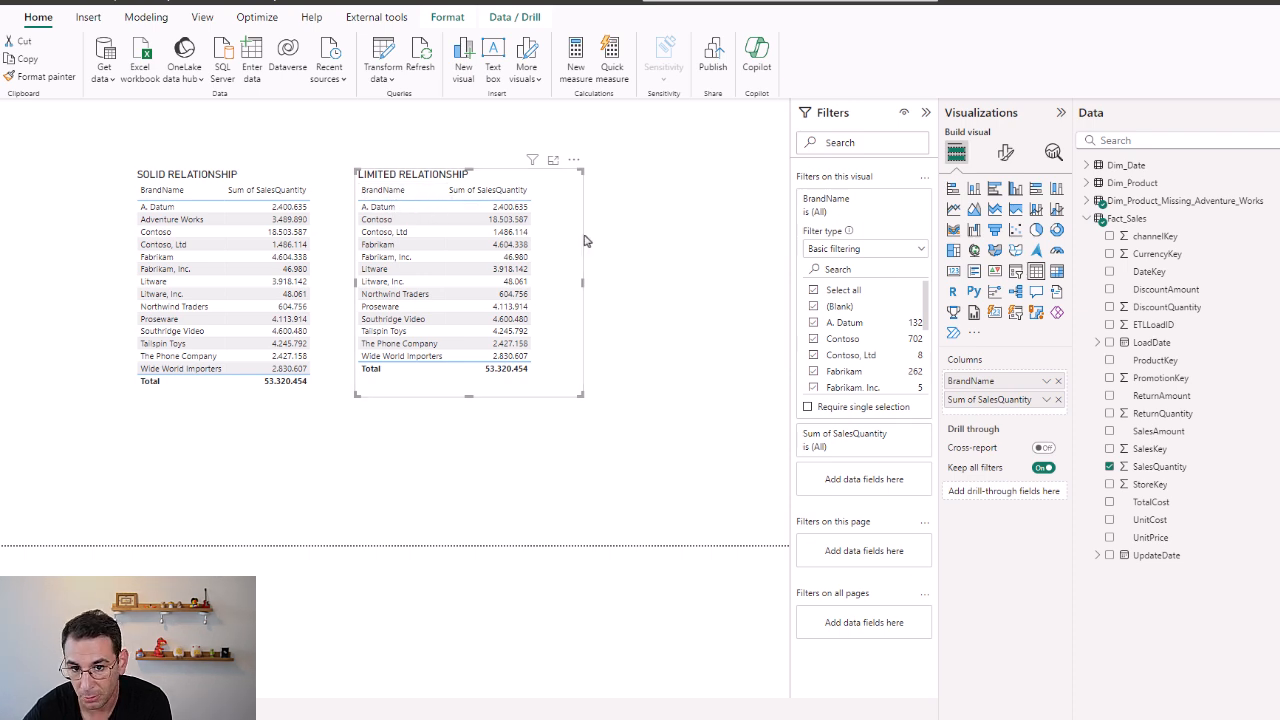
pyautogui.click(697, 312)
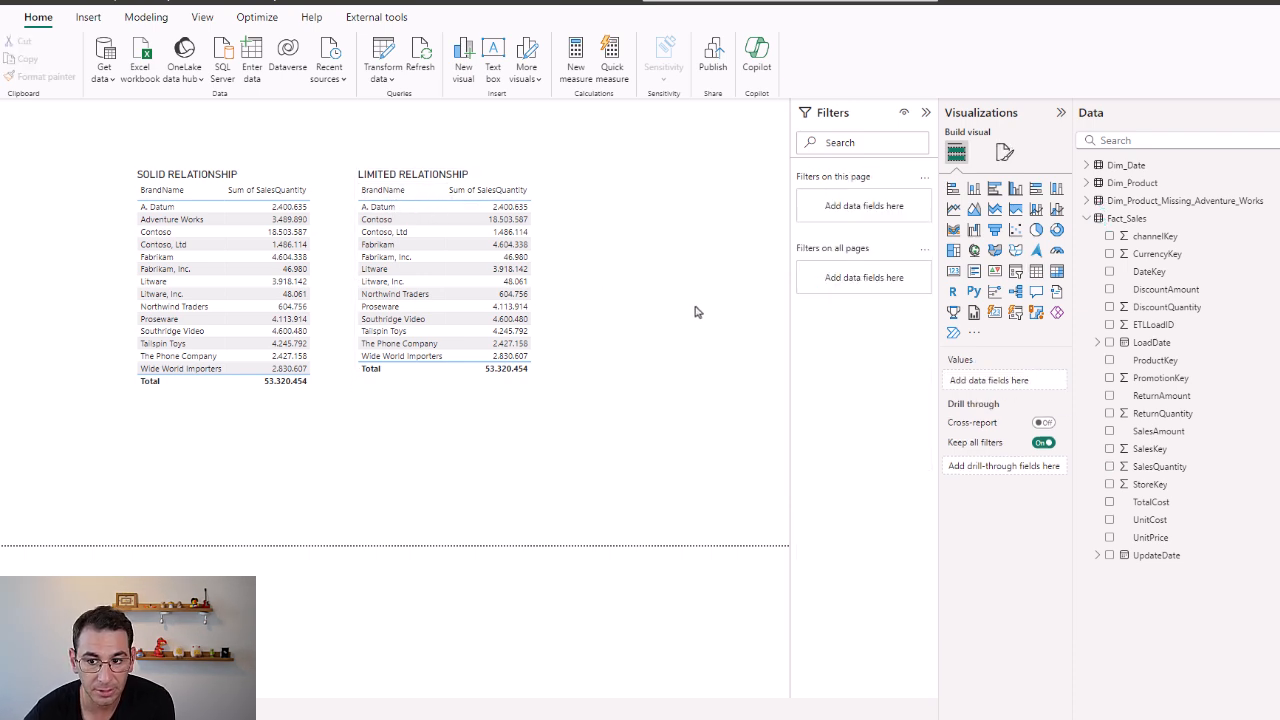
# - Exclude (Blank) in the LIMITED RELATIONSHIP table's BrandName filter and compare its total with the SOLID RELATIONSHIP total
pyautogui.click(561, 290)
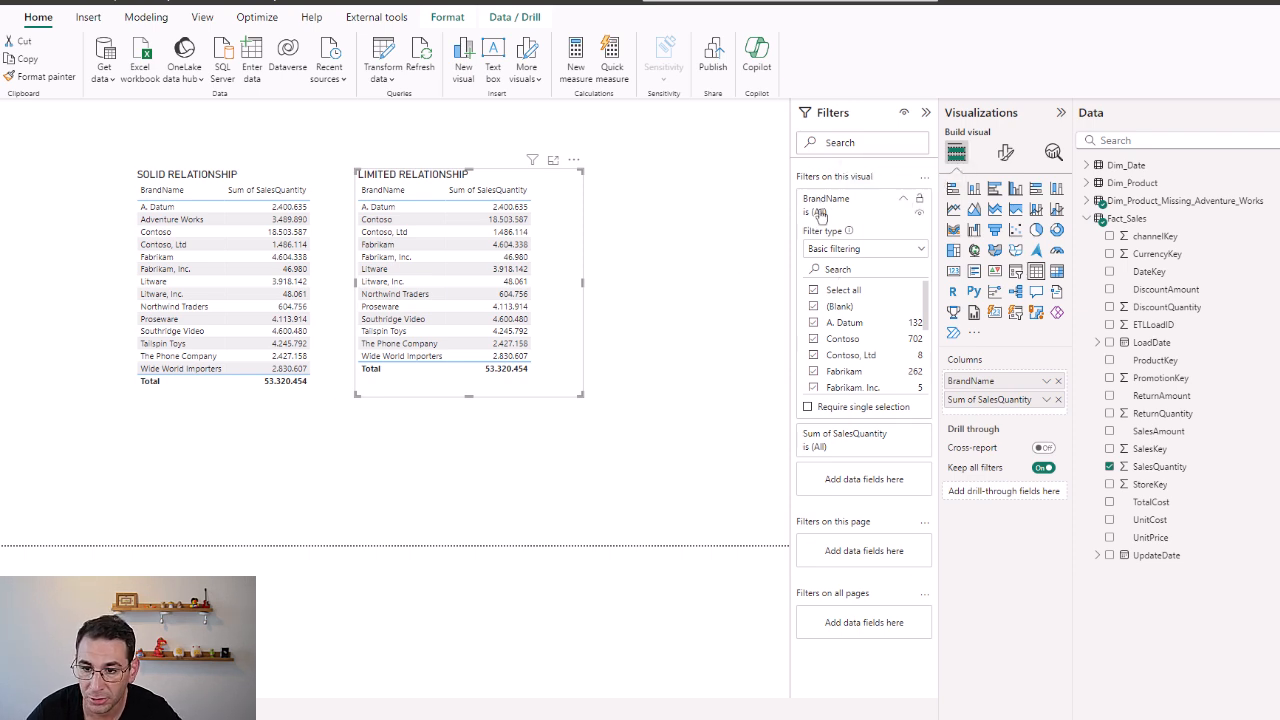
pyautogui.click(814, 306)
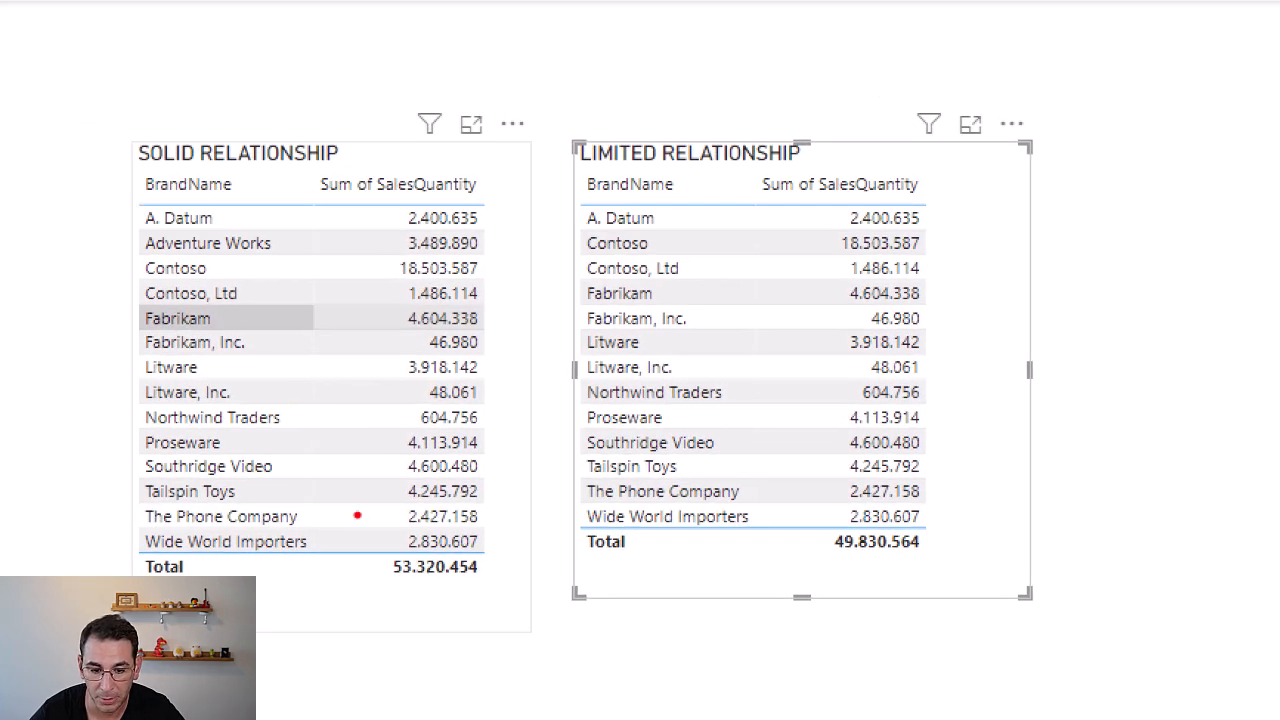
pyautogui.moveTo(367, 548); pyautogui.dragTo(505, 588)
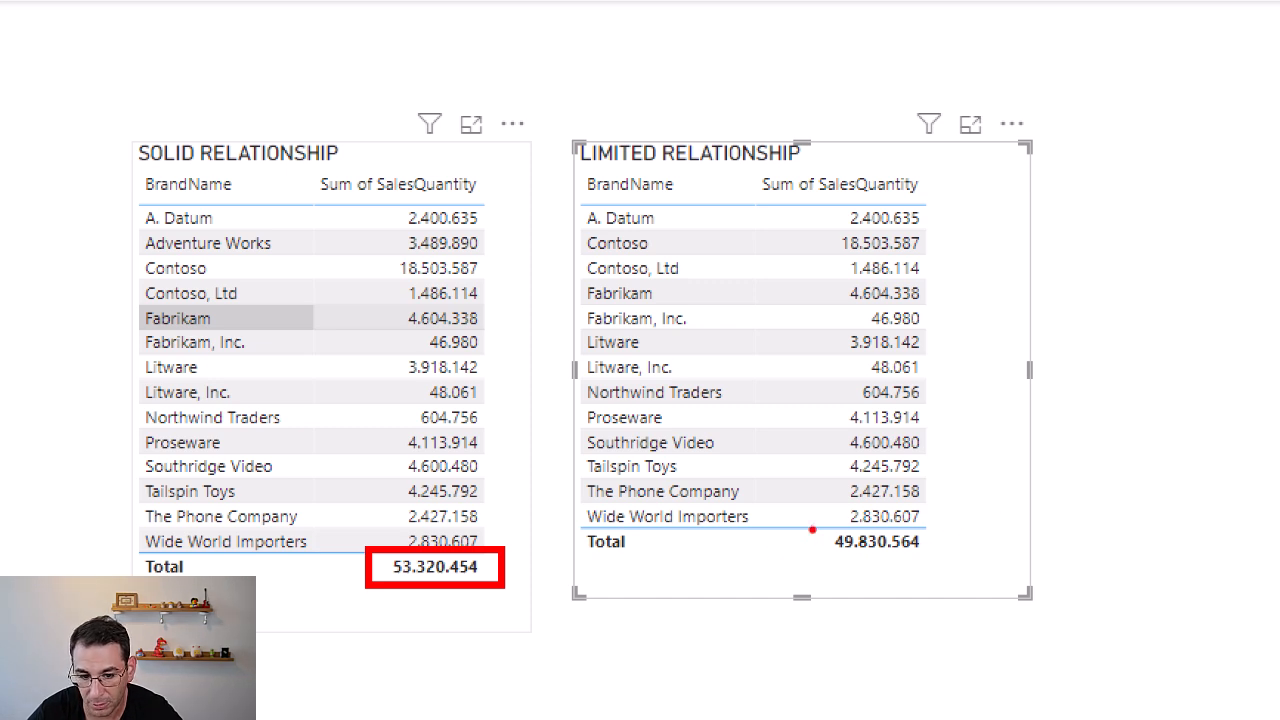
pyautogui.moveTo(814, 521); pyautogui.dragTo(963, 565)
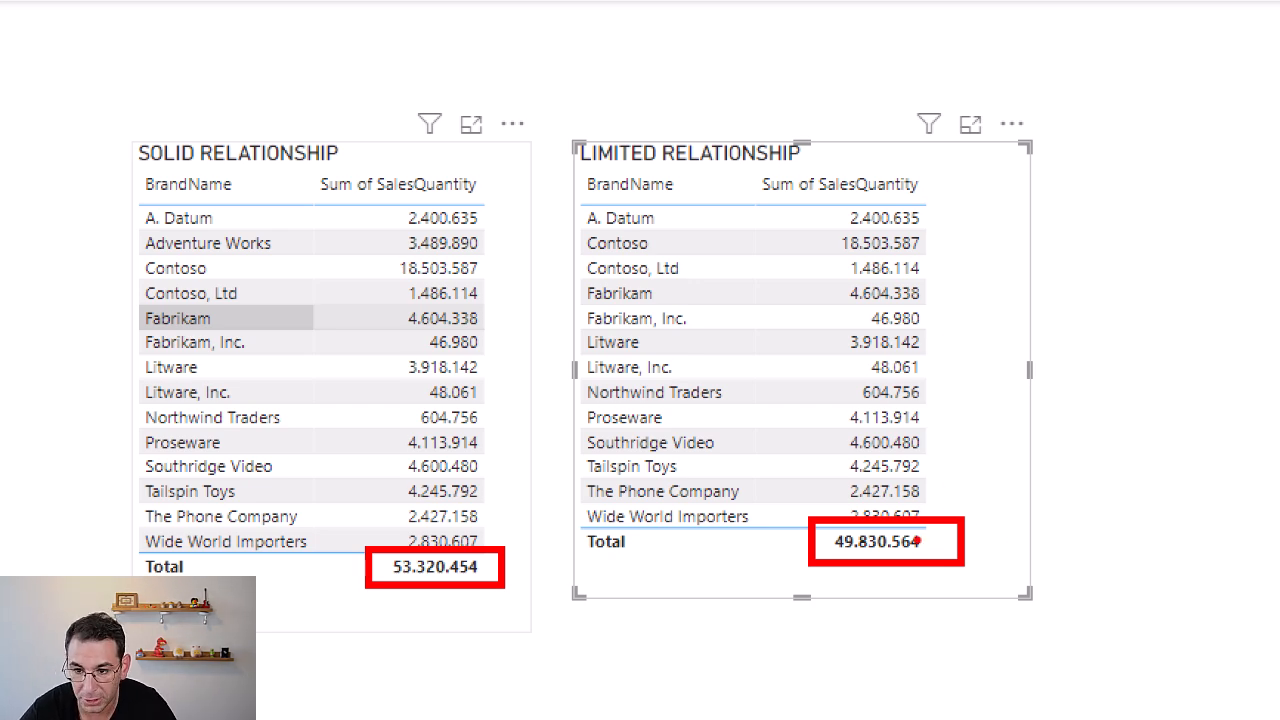
pyautogui.press('Escape')
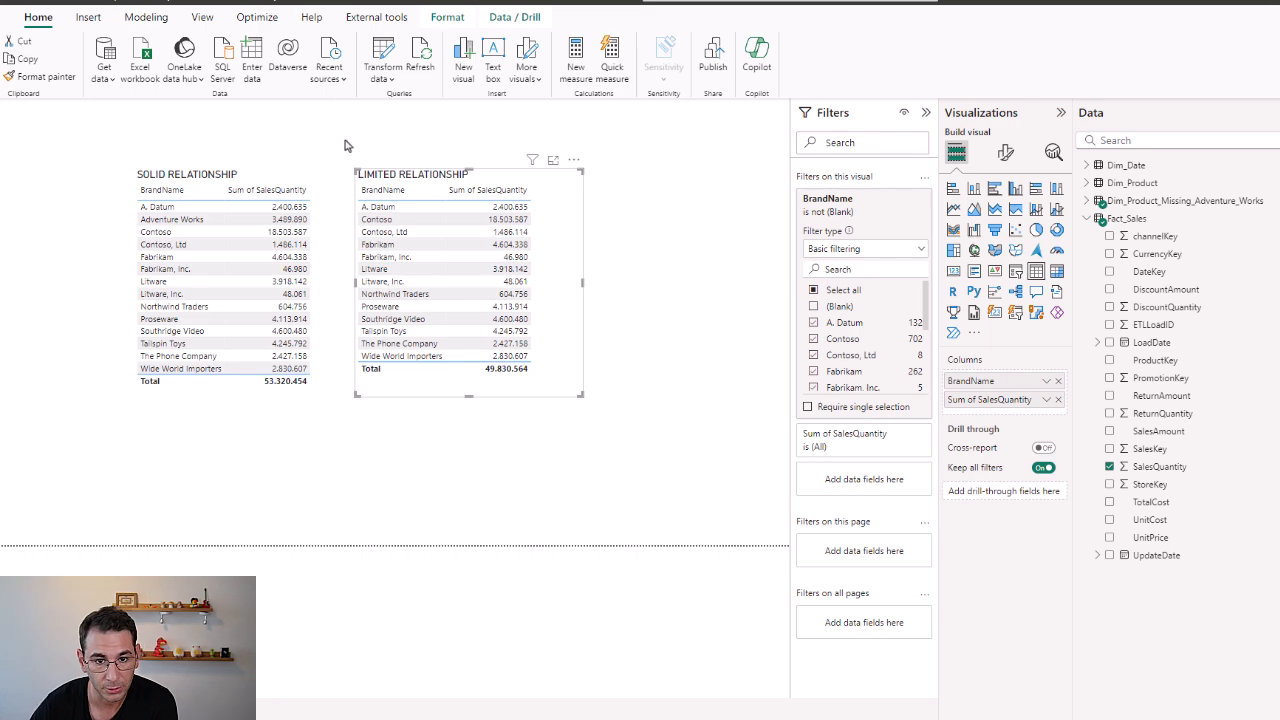
# - Switch to the untitled report and connect it to the Power BI semantic model Sem_Denorm_Product
pyautogui.moveTo(731, 719)
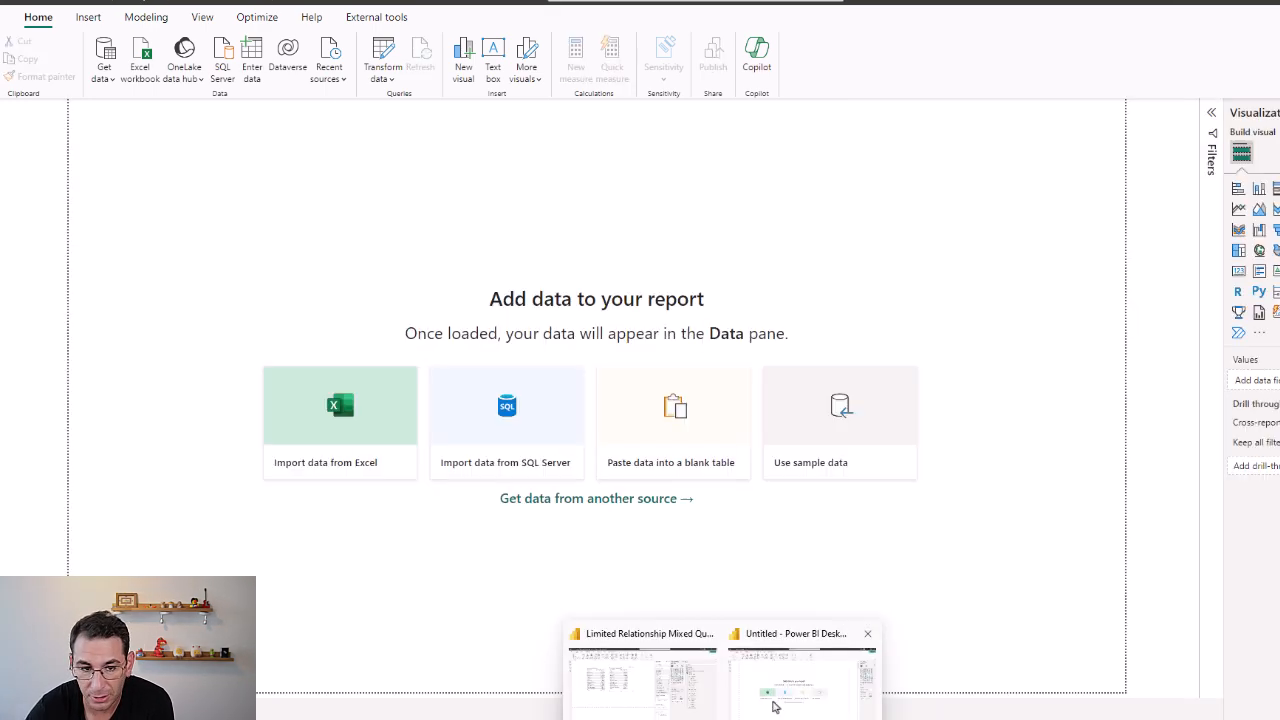
pyautogui.click(775, 707)
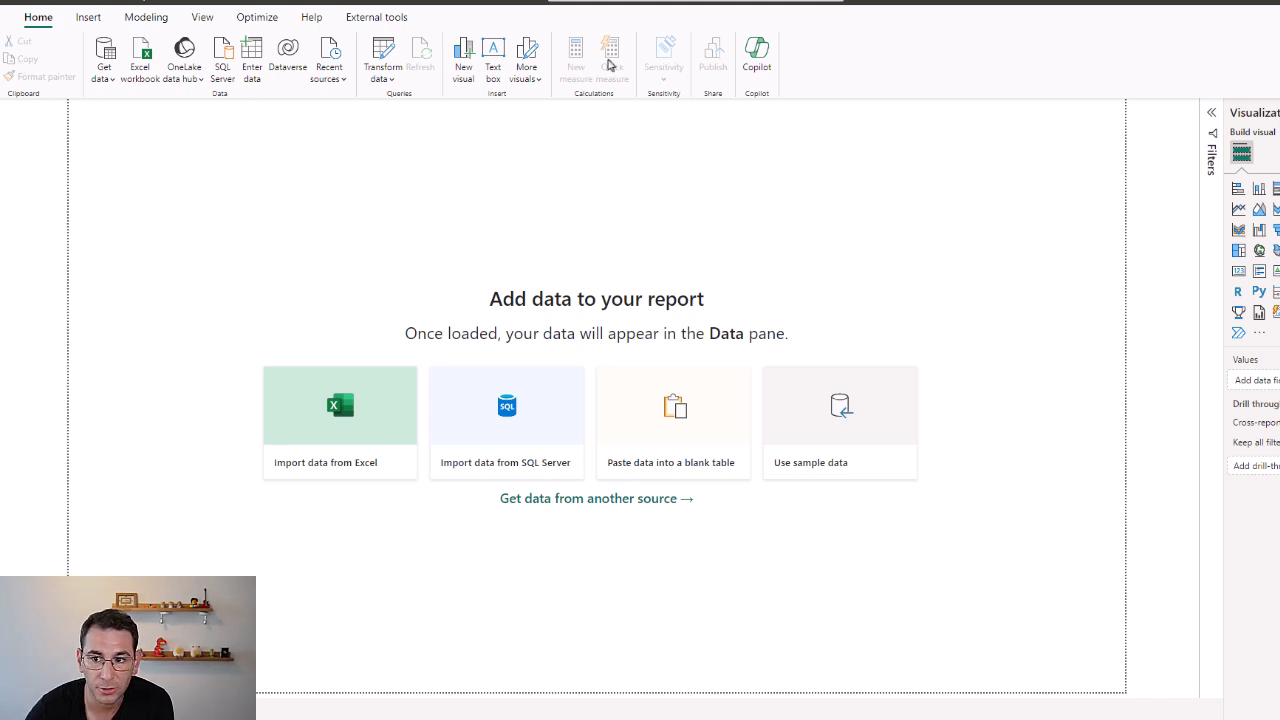
pyautogui.click(104, 76)
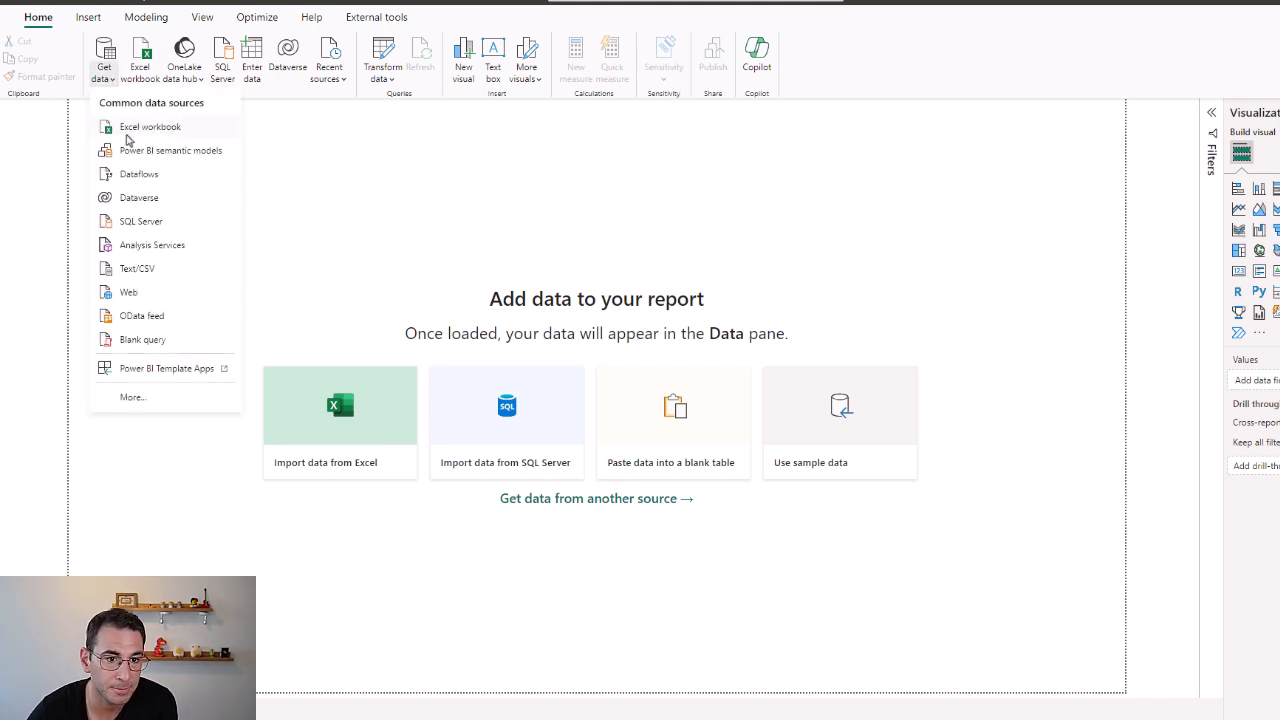
pyautogui.click(154, 156)
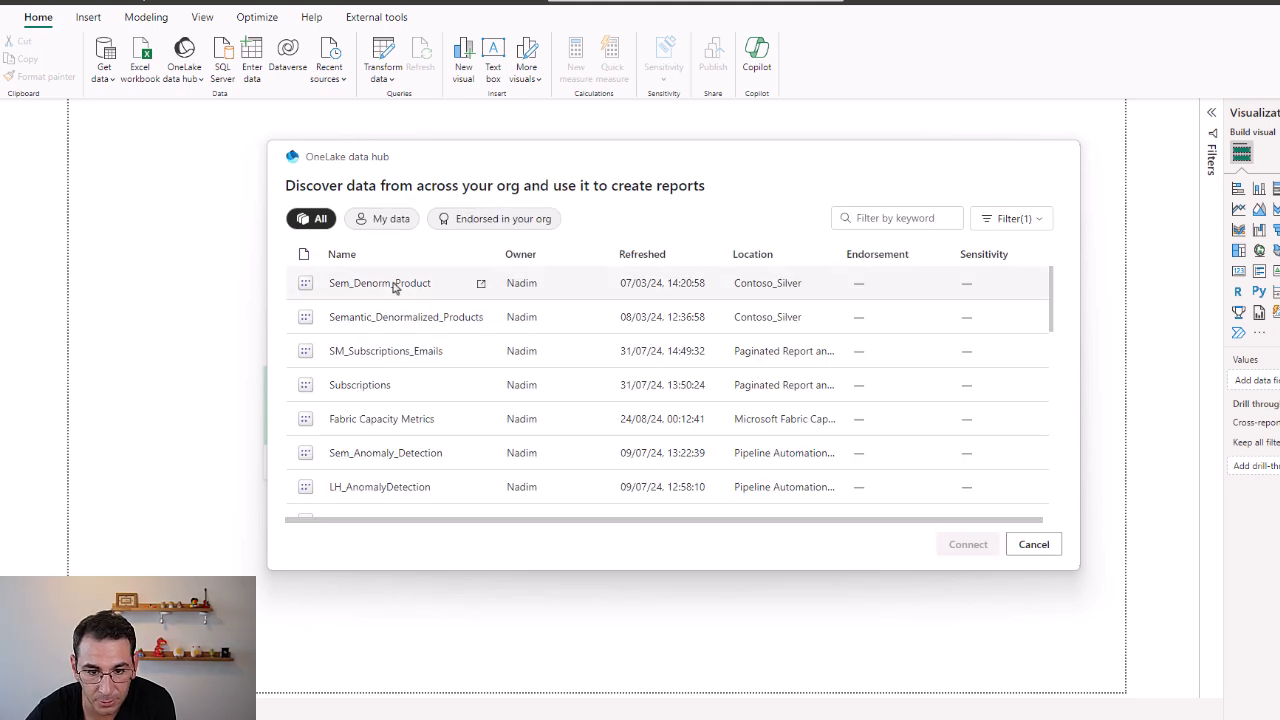
pyautogui.click(400, 287)
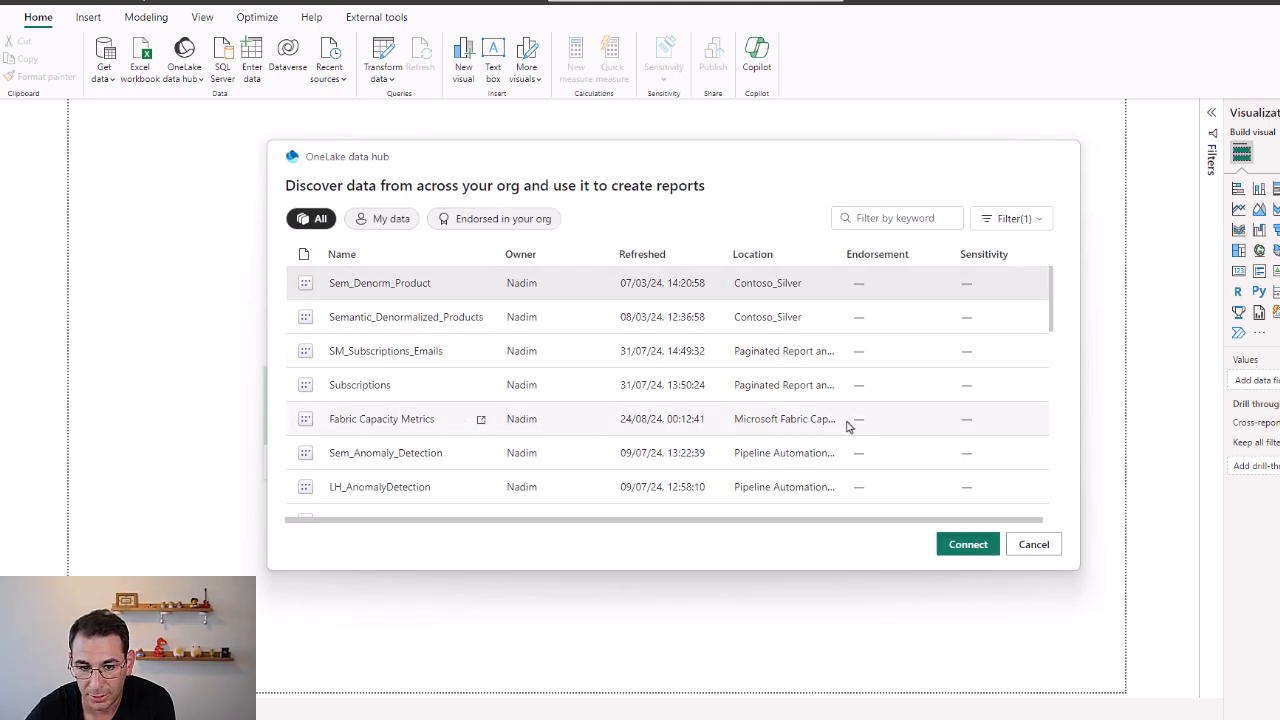
pyautogui.click(968, 546)
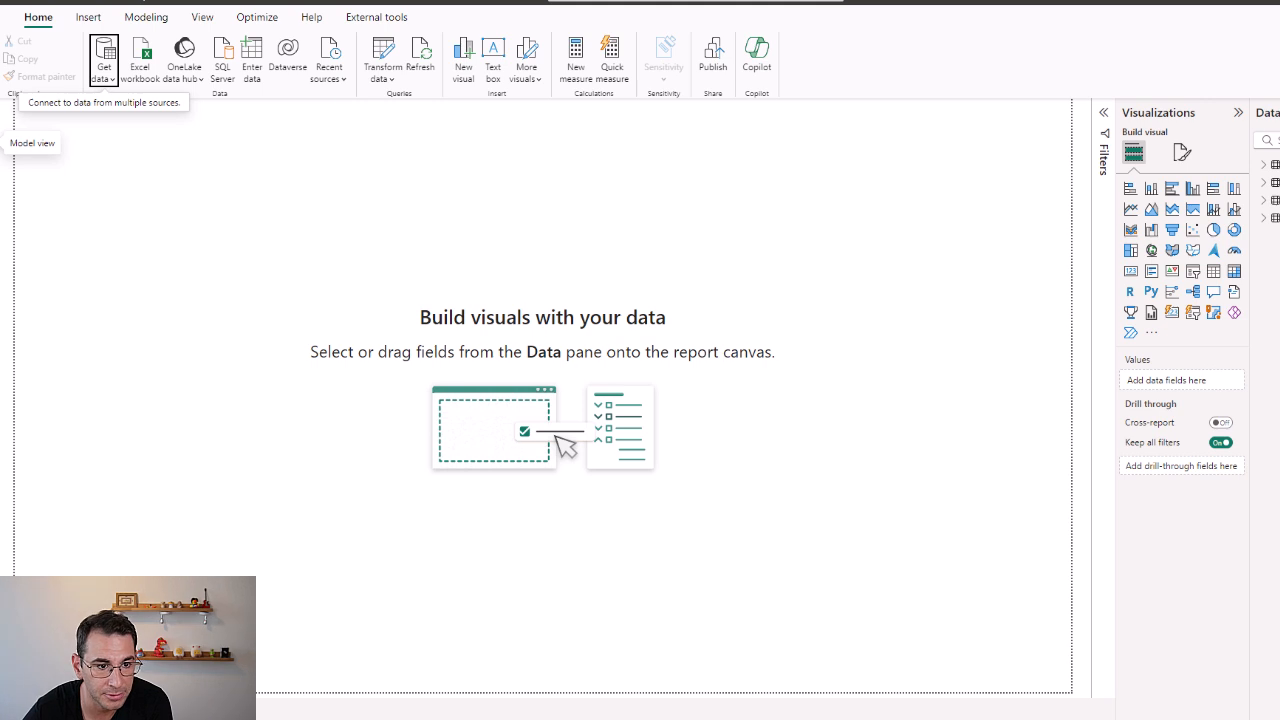
# - Open the model view and arrange Dim_Date below Dim_Product_Missing_Adventure_Works and Dim_Product beside Fact_Sales
pyautogui.click(1, 143)
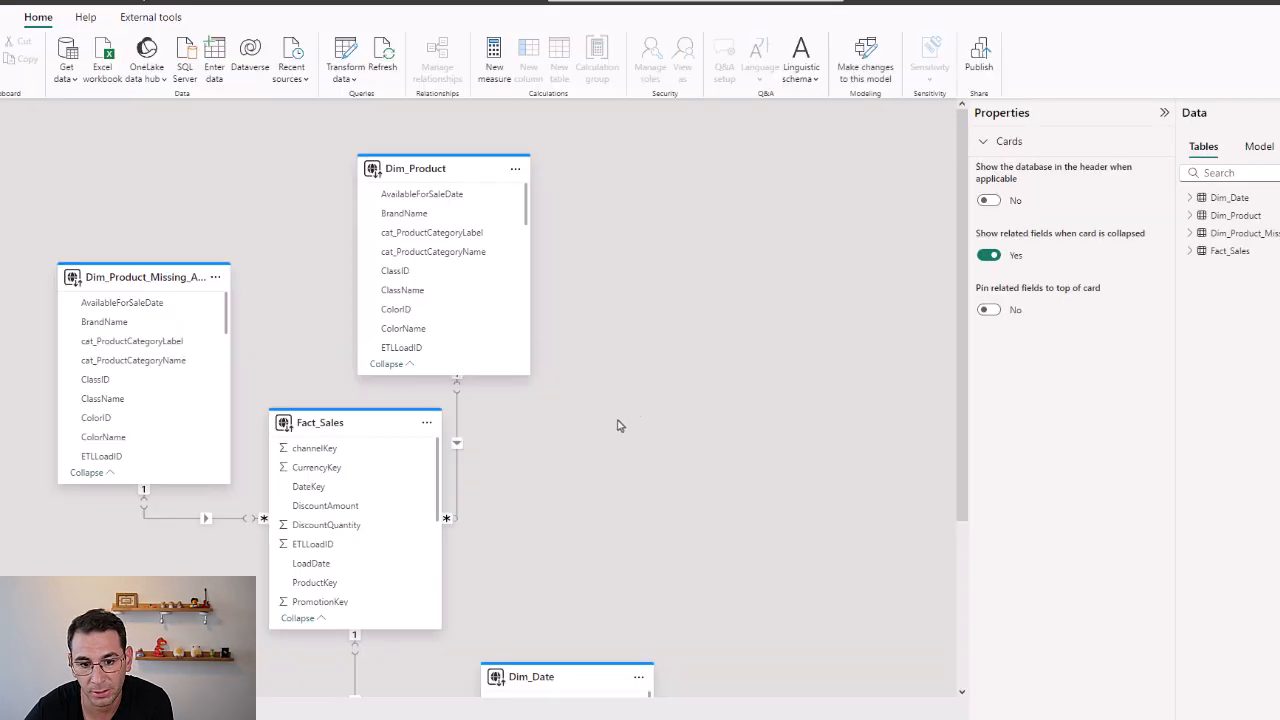
pyautogui.scroll(-1, 655, 436)
pyautogui.moveTo(580, 562); pyautogui.dragTo(123, 511)
pyautogui.scroll(1, 617, 363)
pyautogui.moveTo(429, 114); pyautogui.dragTo(643, 416)
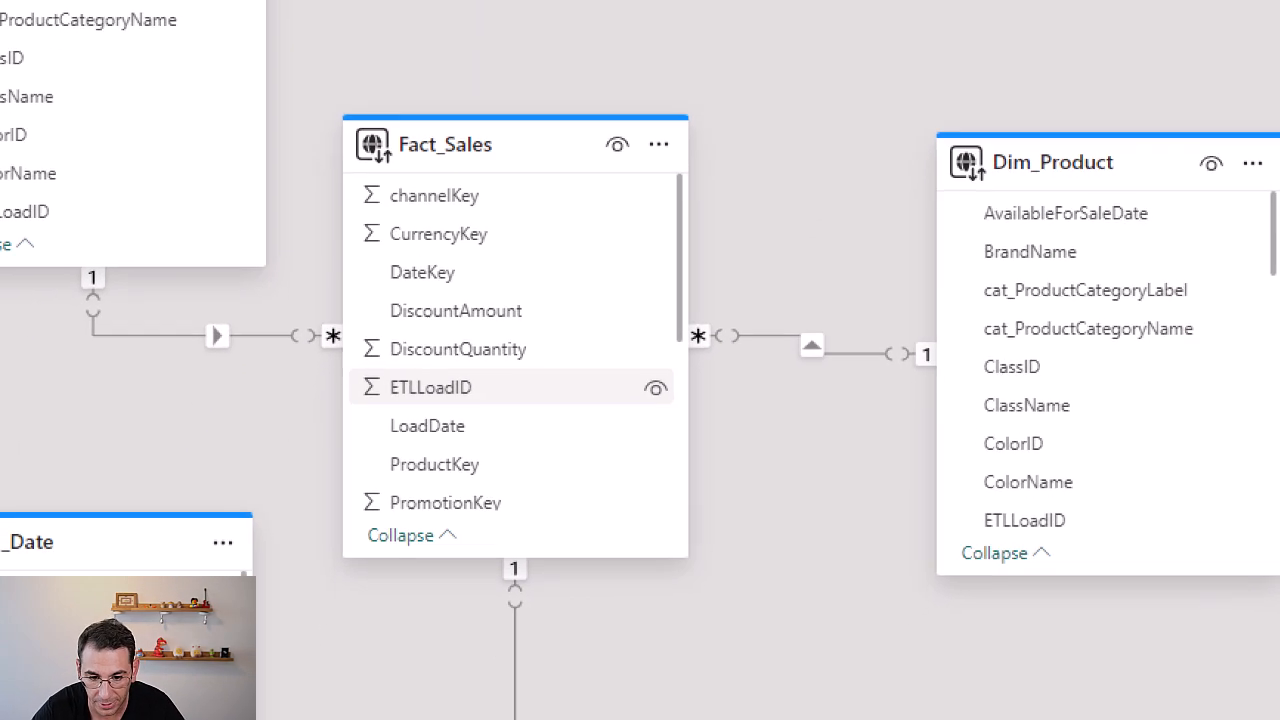
# - Examine and mark the relationship symbols at both ends of the line between Fact_Sales and Dim_Product
pyautogui.moveTo(670, 297)
pyautogui.mouseDown()
pyautogui.moveTo(752, 357)
pyautogui.moveTo(780, 293)
pyautogui.moveTo(791, 297)
pyautogui.mouseUp()
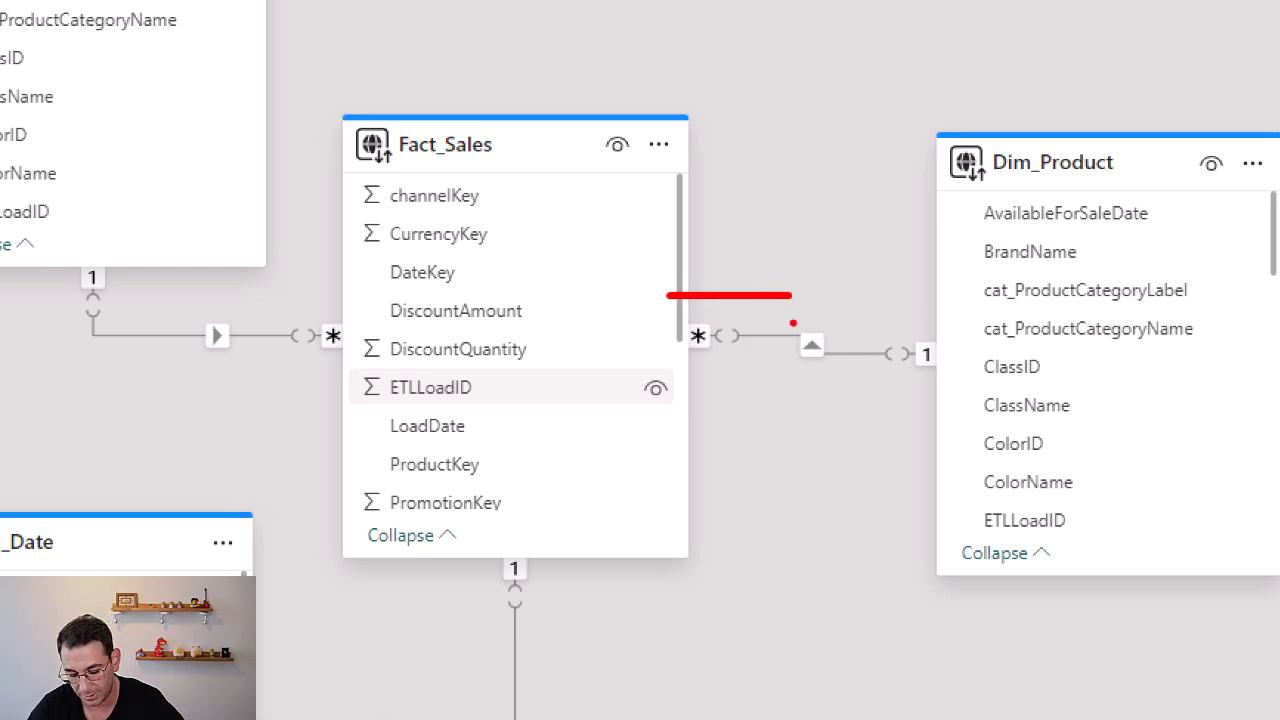
pyautogui.hotkey('ctrl', 'z')
pyautogui.moveTo(680, 301)
pyautogui.mouseDown()
pyautogui.moveTo(750, 395)
pyautogui.moveTo(784, 386)
pyautogui.mouseUp()
pyautogui.moveTo(849, 312); pyautogui.dragTo(975, 413)
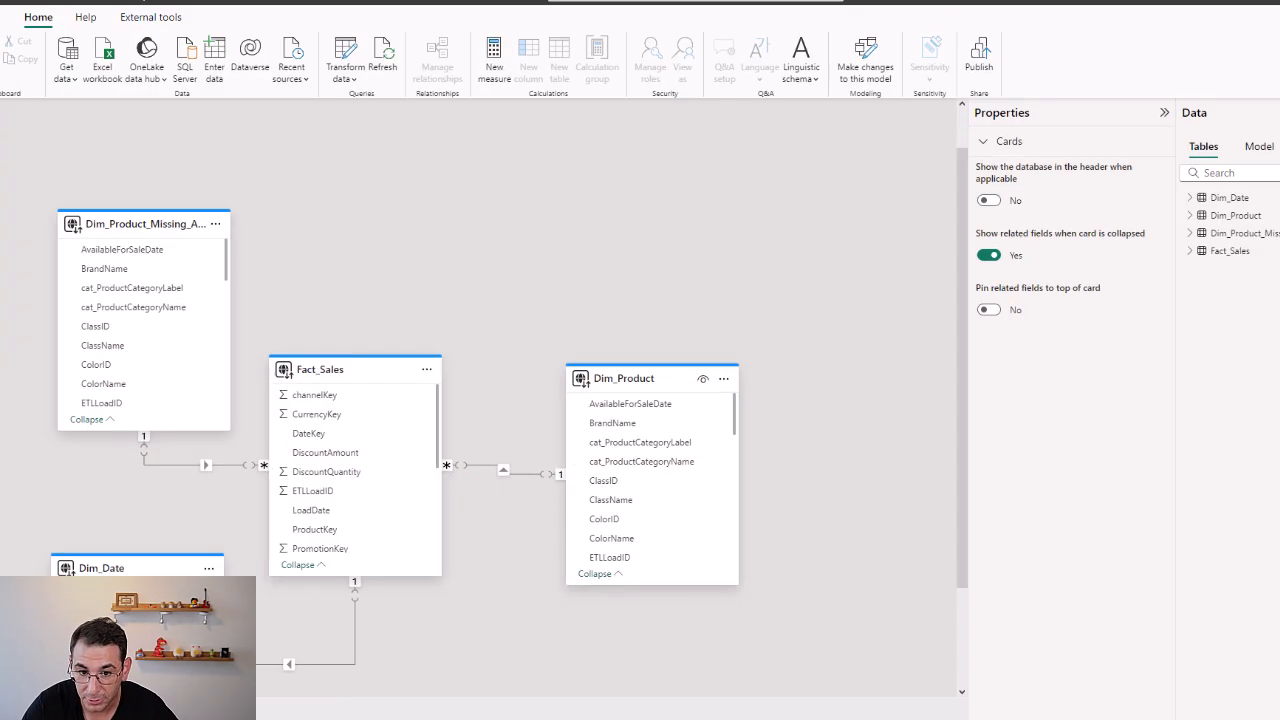
# - In the report view, add an empty table visual, duplicate it and place the two tables side by side
pyautogui.click(1, 113)
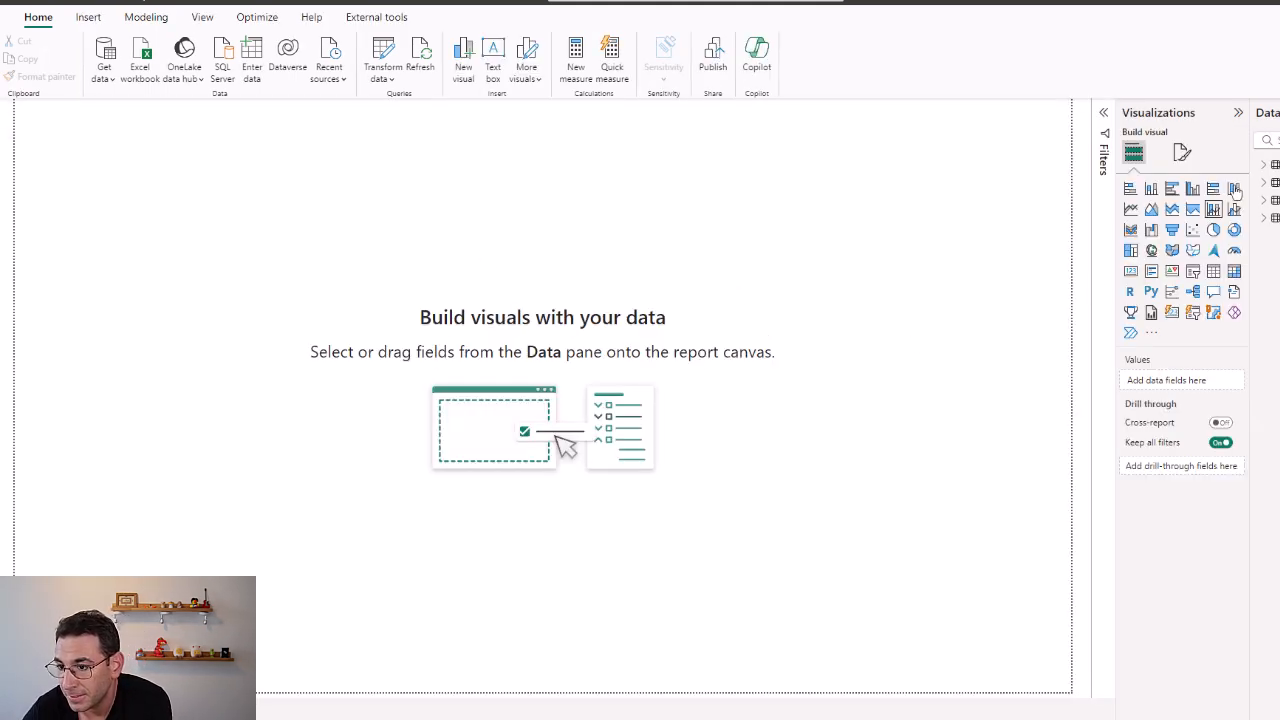
pyautogui.click(1213, 274)
pyautogui.moveTo(211, 248); pyautogui.dragTo(560, 337)
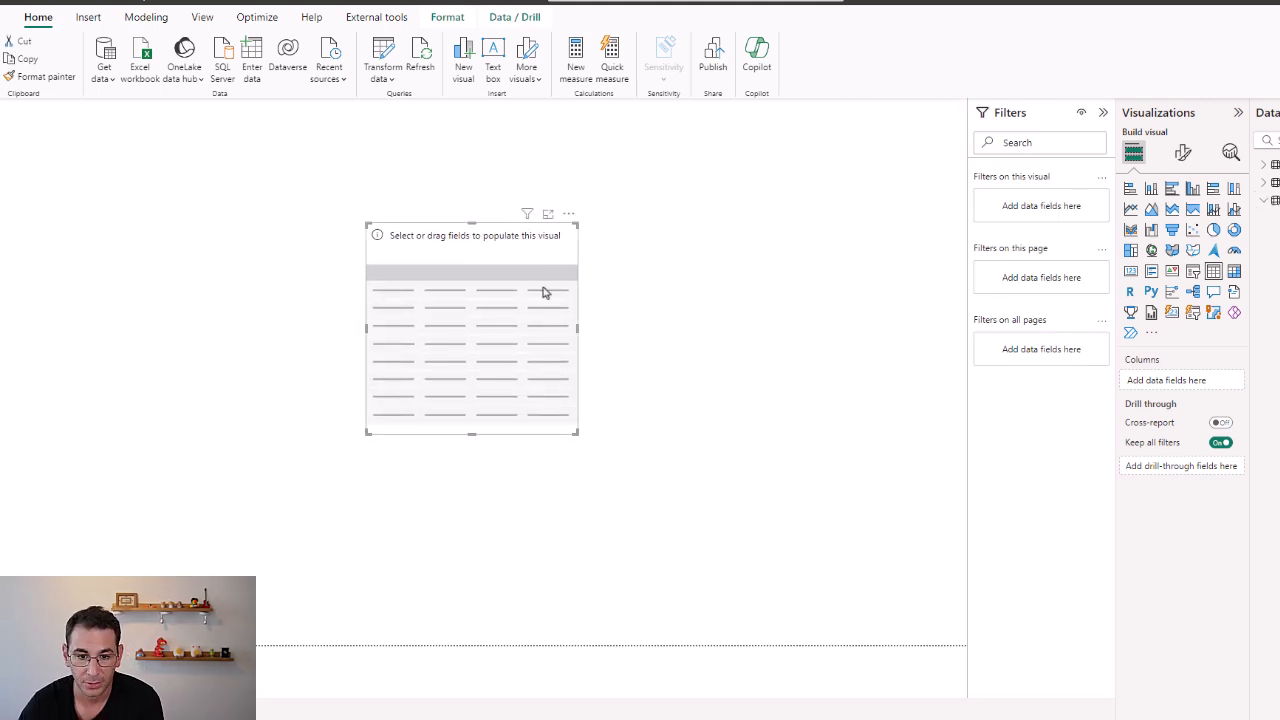
pyautogui.hotkey('ctrl', 'v')
pyautogui.moveTo(443, 252); pyautogui.dragTo(657, 249)
pyautogui.moveTo(496, 275); pyautogui.dragTo(396, 276)
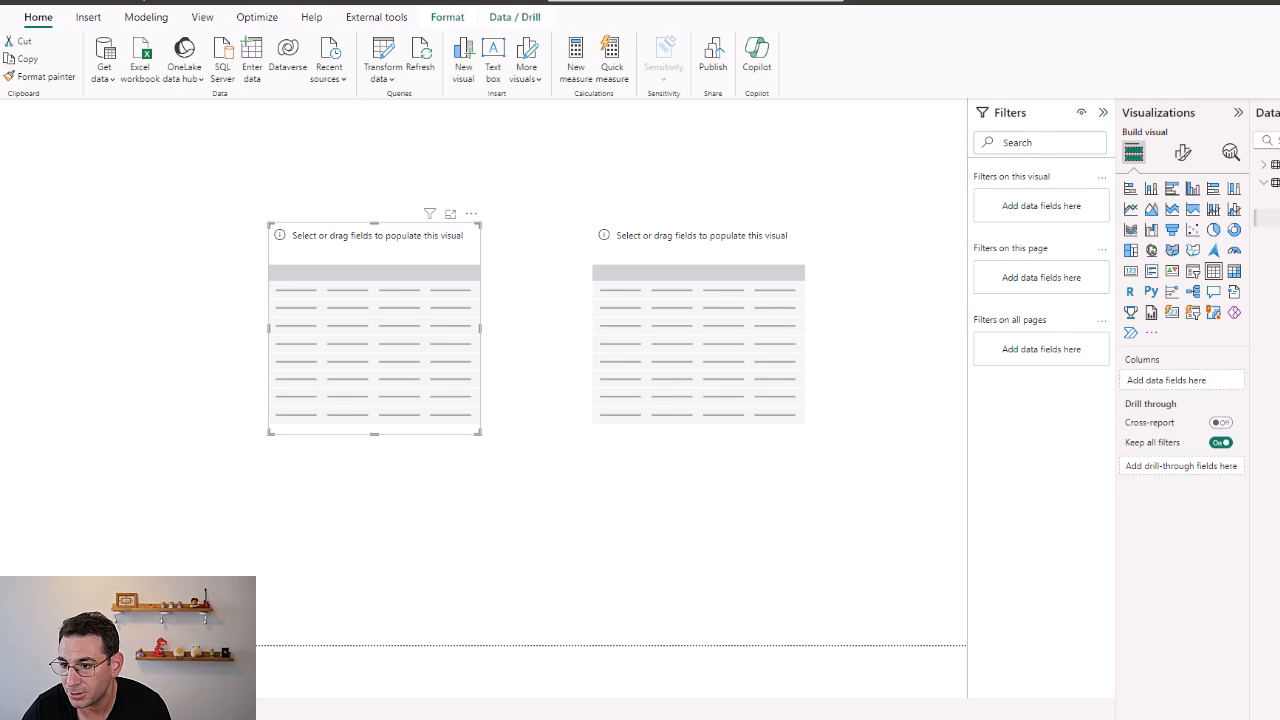
# - Add BrandName from Dim_Product to the first table and BrandName from Dim_Product_Missing_Adventure_Works to the second, moving the second closer
pyautogui.click(1270, 218)
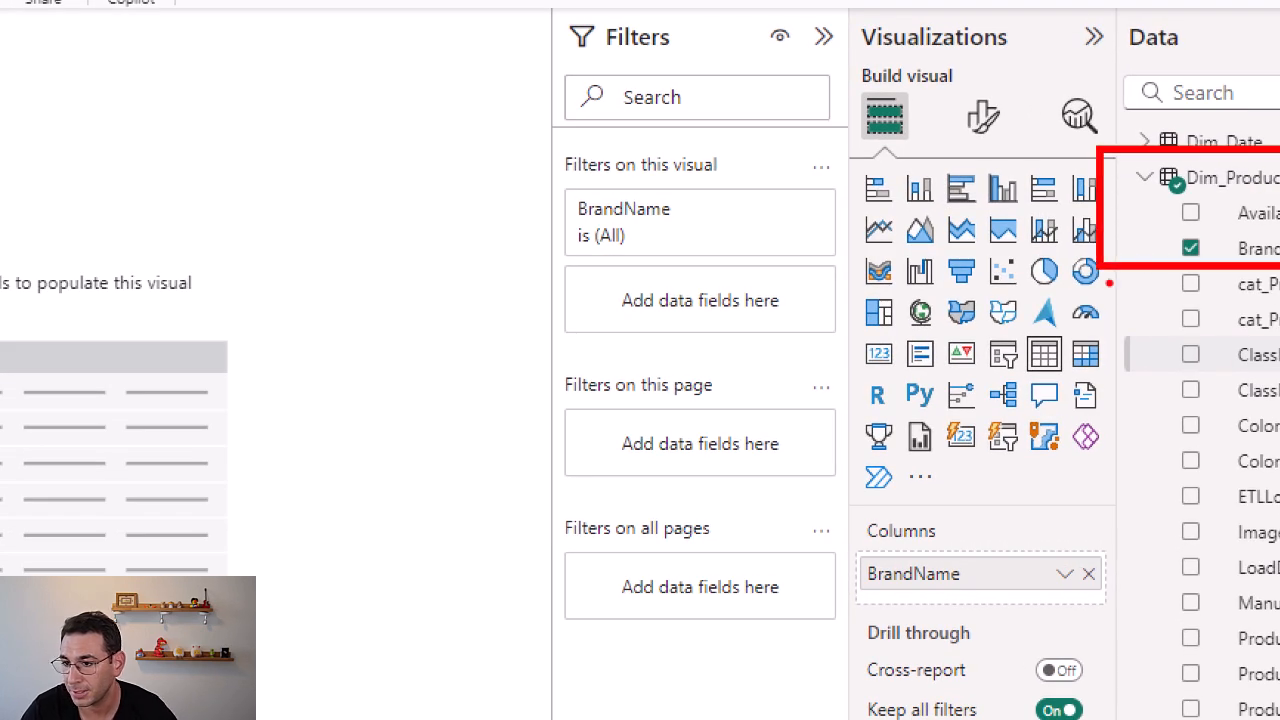
pyautogui.click(668, 326)
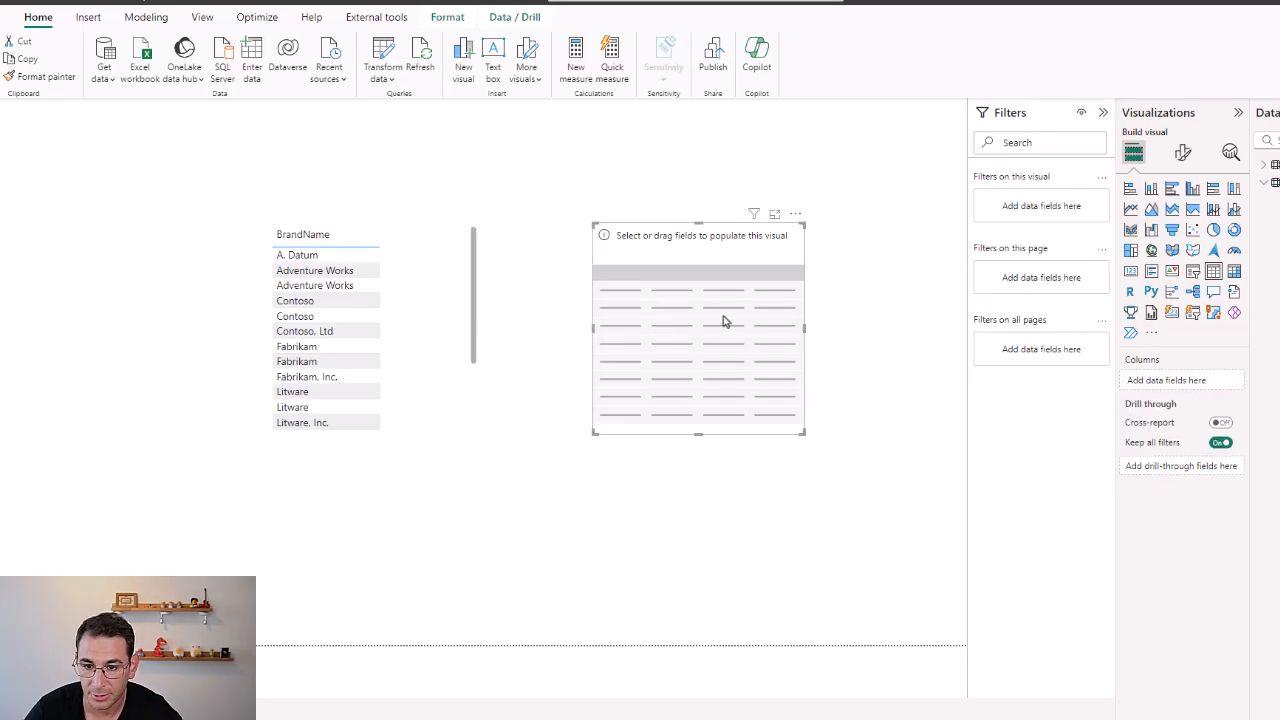
pyautogui.moveTo(725, 321); pyautogui.dragTo(695, 313)
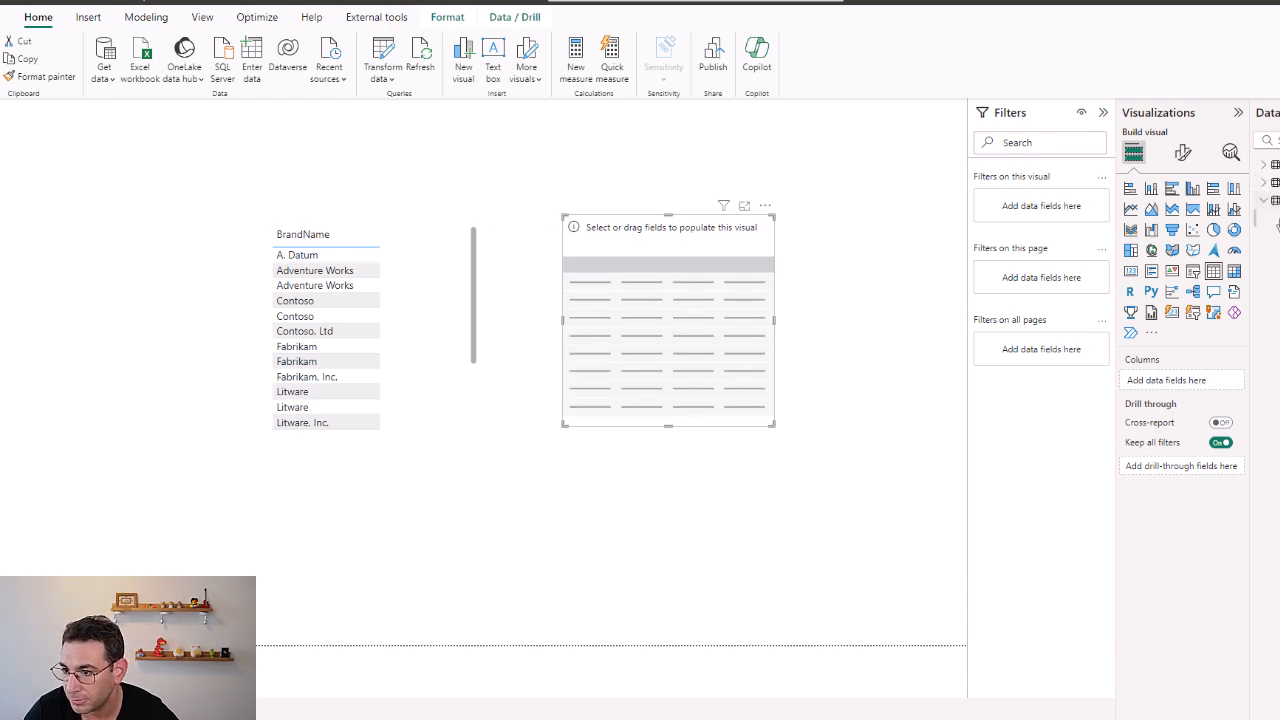
pyautogui.click(1276, 237)
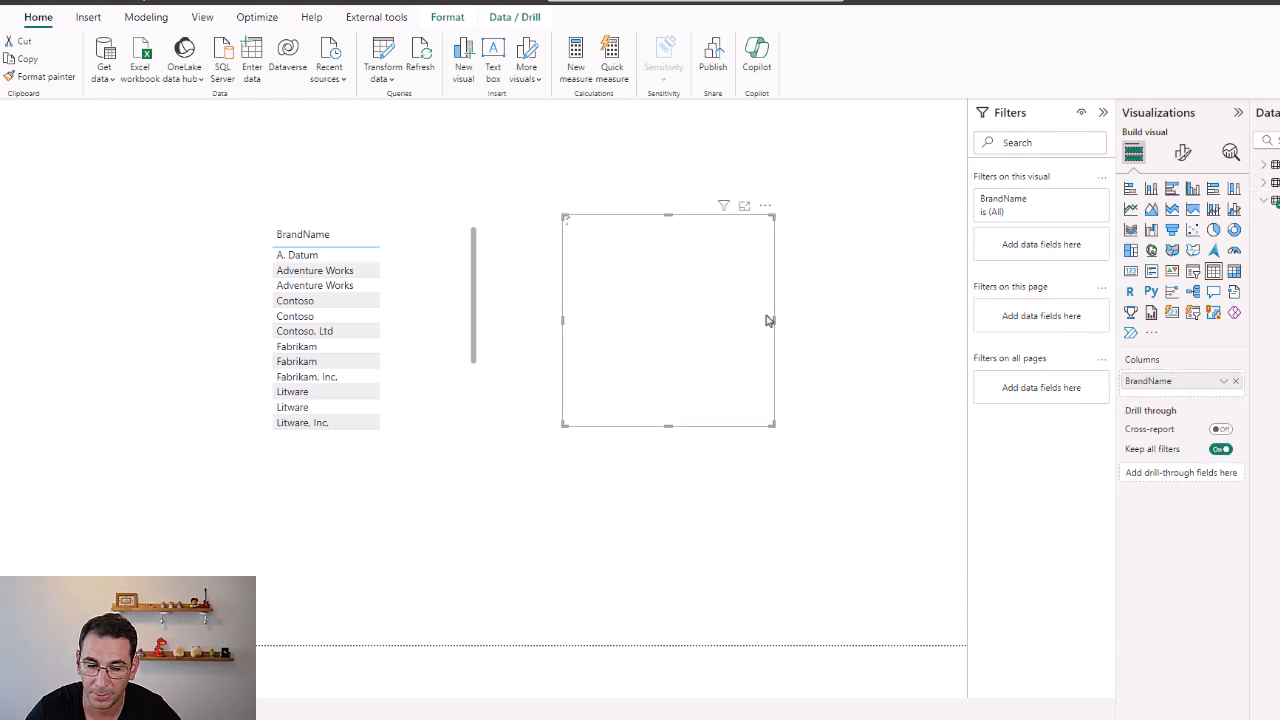
pyautogui.moveTo(765, 410); pyautogui.dragTo(703, 409)
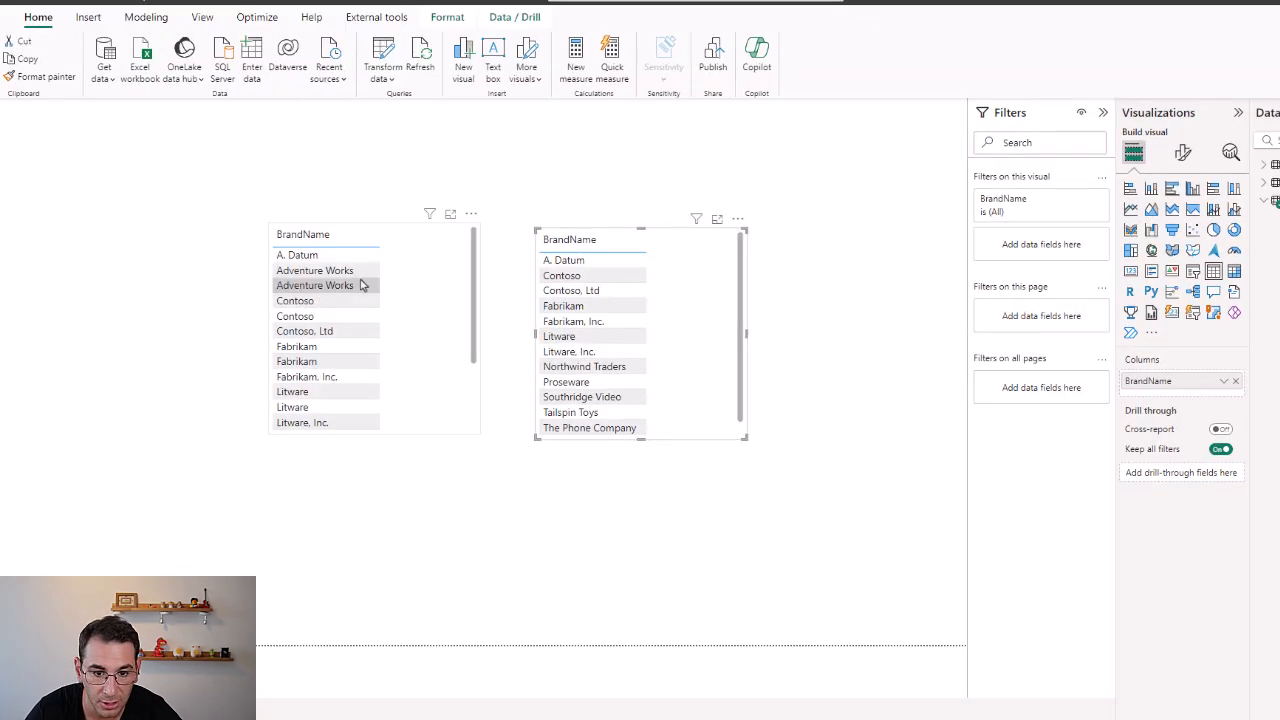
# - Review the brand names in the Dim_Product table and align the second table with its top edge
pyautogui.click(425, 289)
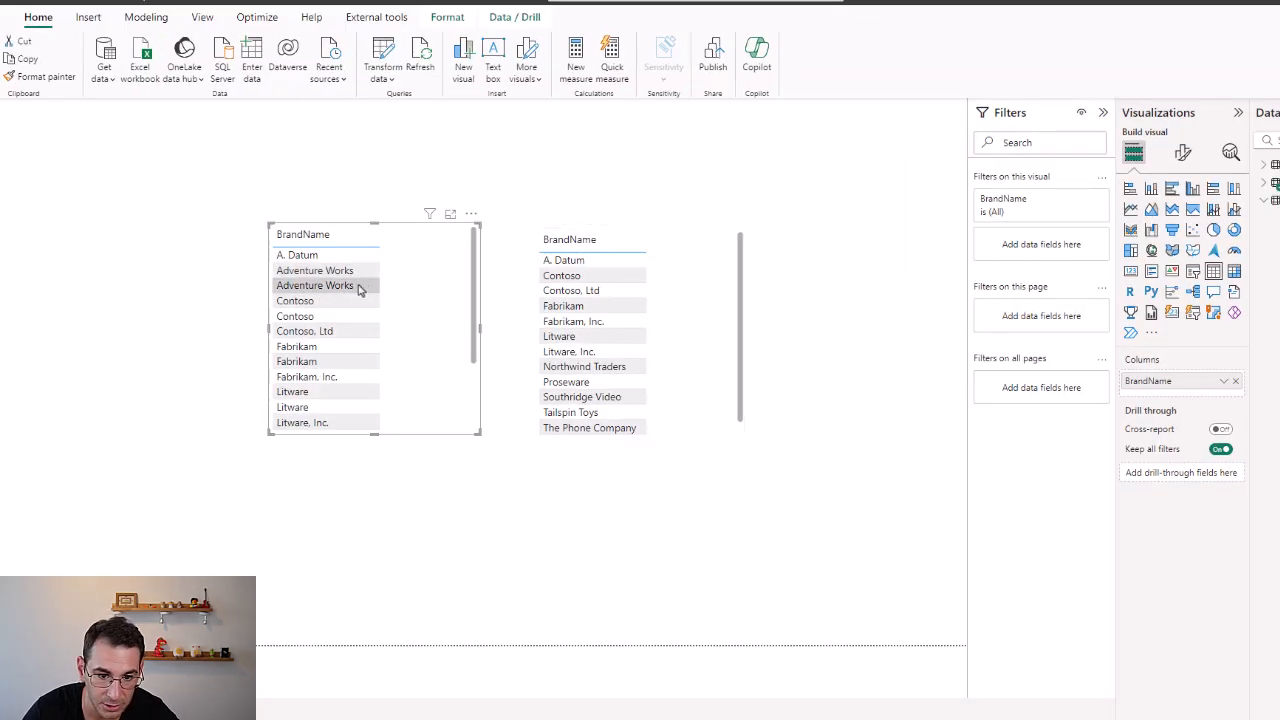
pyautogui.scroll(-5, 400, 335)
pyautogui.scroll(5, 345, 330)
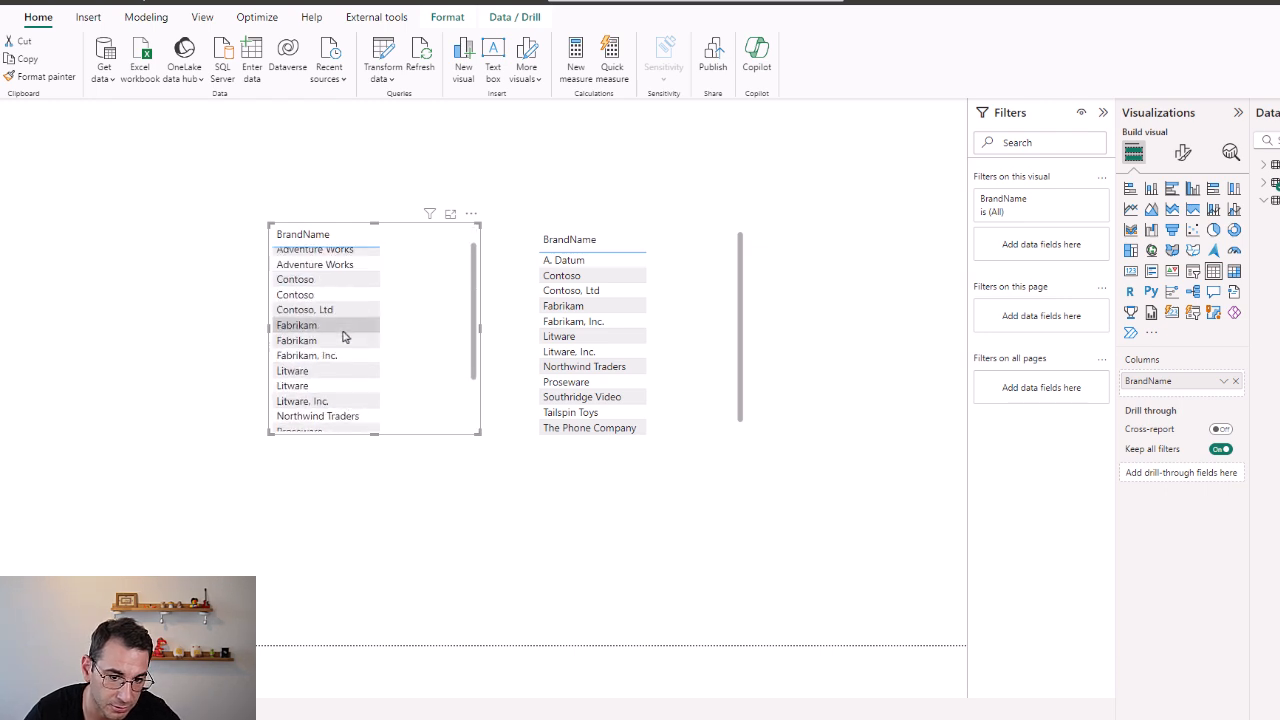
pyautogui.click(713, 332)
pyautogui.moveTo(713, 332); pyautogui.dragTo(710, 327)
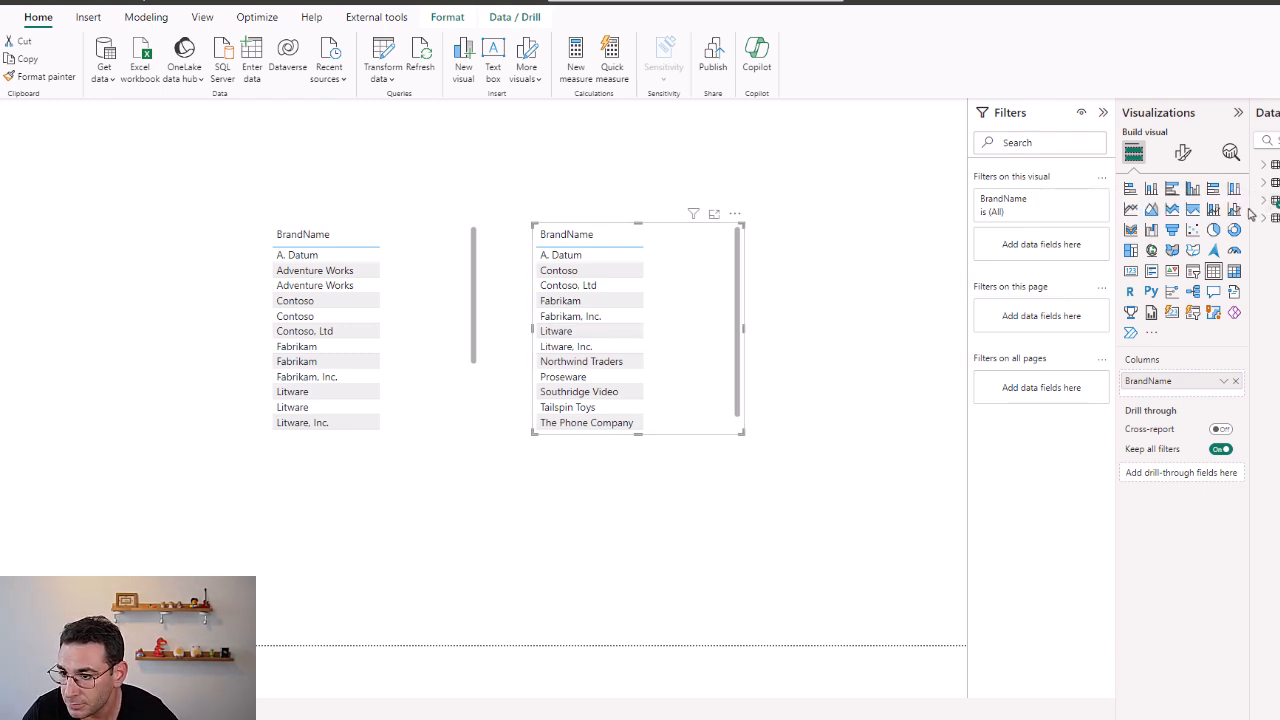
# - Add SalesQuantity from Fact_Sales to the Dim_Product brand table and enlarge the visual to fit both columns
pyautogui.moveTo(1250, 207); pyautogui.dragTo(1172, 207)
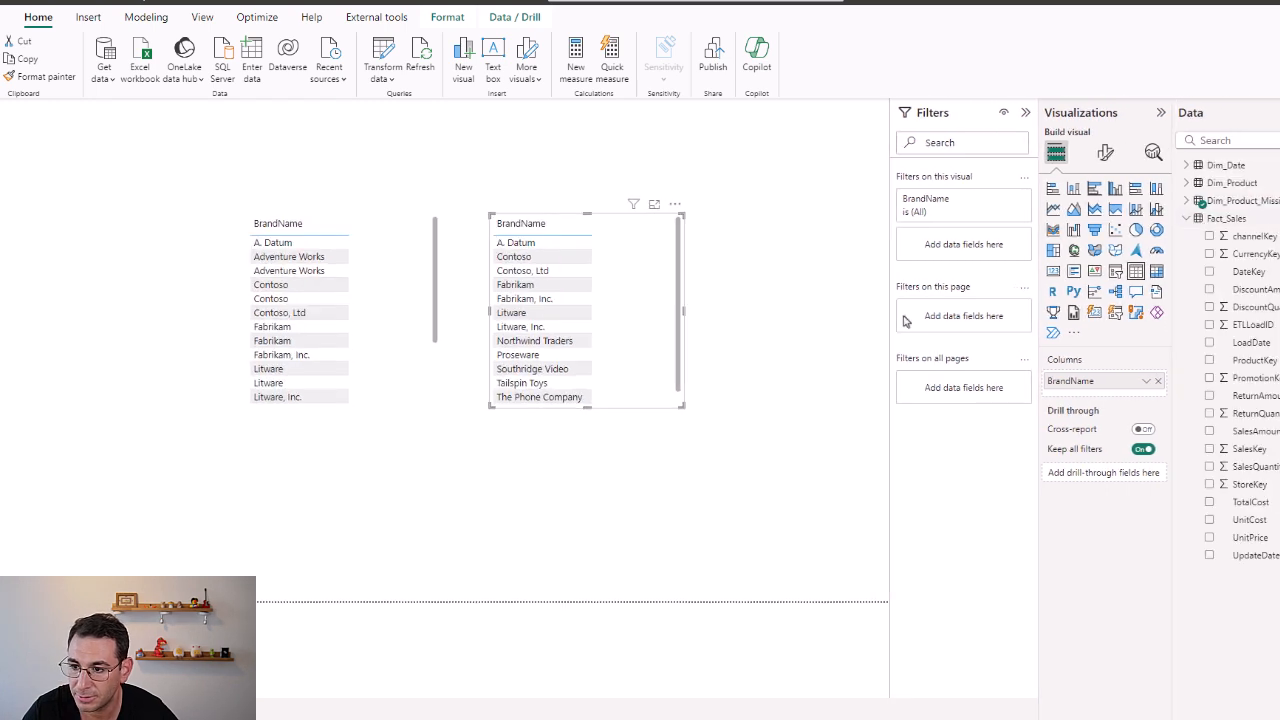
pyautogui.click(418, 332)
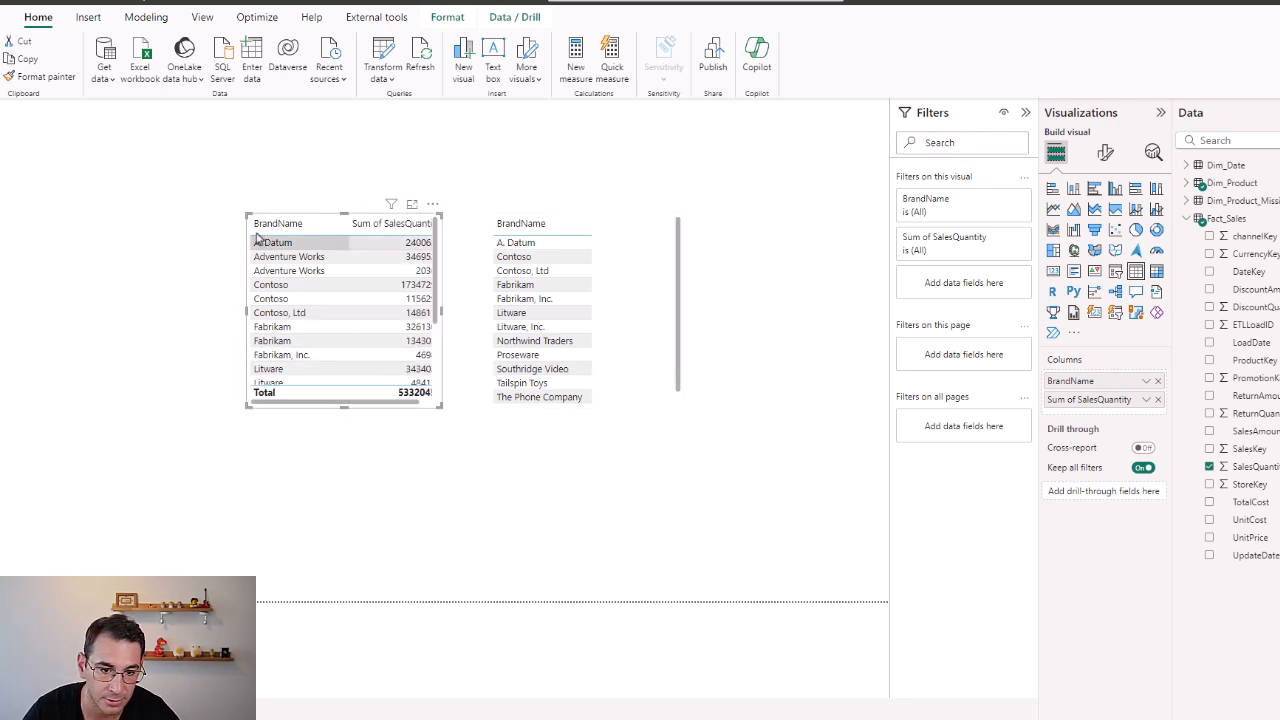
pyautogui.moveTo(245, 212); pyautogui.dragTo(202, 200)
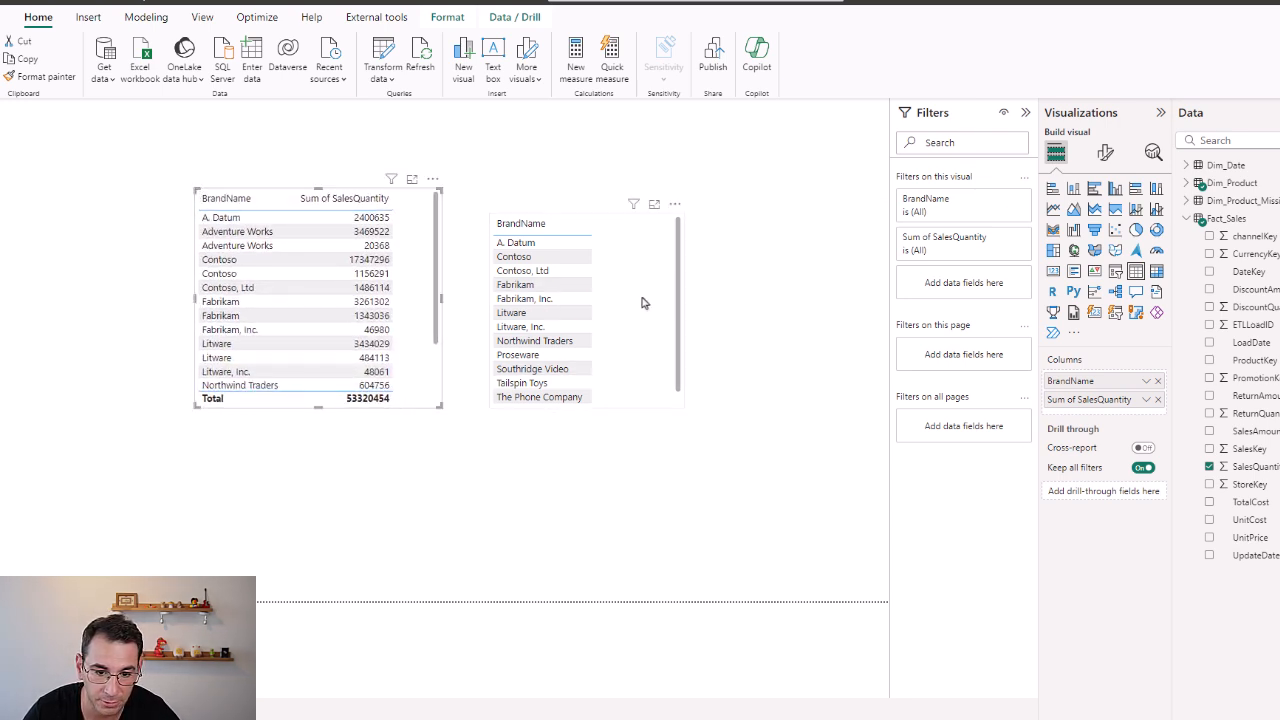
# - Enlarge the second brand table to match the first table's top edge and add SalesQuantity from Fact_Sales to it
pyautogui.click(658, 235)
pyautogui.moveTo(681, 213)
pyautogui.mouseDown()
pyautogui.moveTo(703, 194)
pyautogui.moveTo(690, 190)
pyautogui.mouseUp()
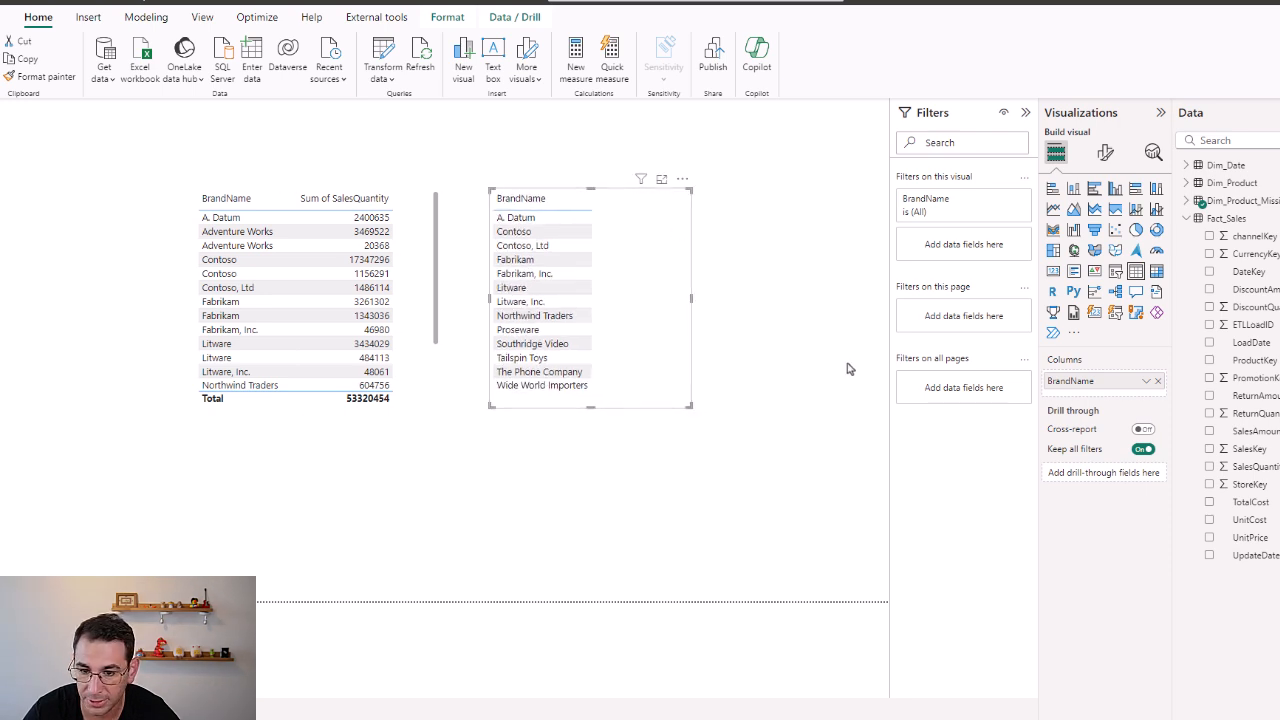
pyautogui.click(1209, 467)
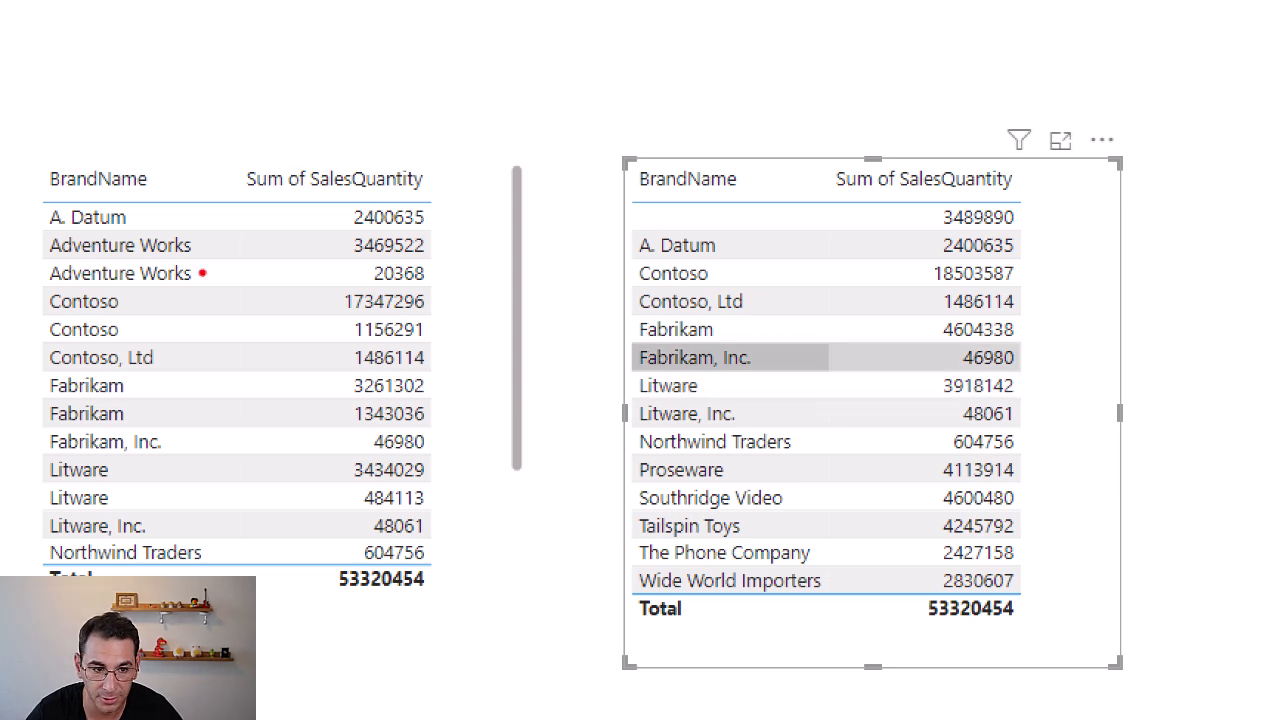
# - Compare the Adventure Works rows, the blank brand row and the SalesQuantity totals of the two tables
pyautogui.moveTo(18, 220)
pyautogui.mouseDown()
pyautogui.moveTo(200, 300)
pyautogui.moveTo(248, 287)
pyautogui.mouseUp()
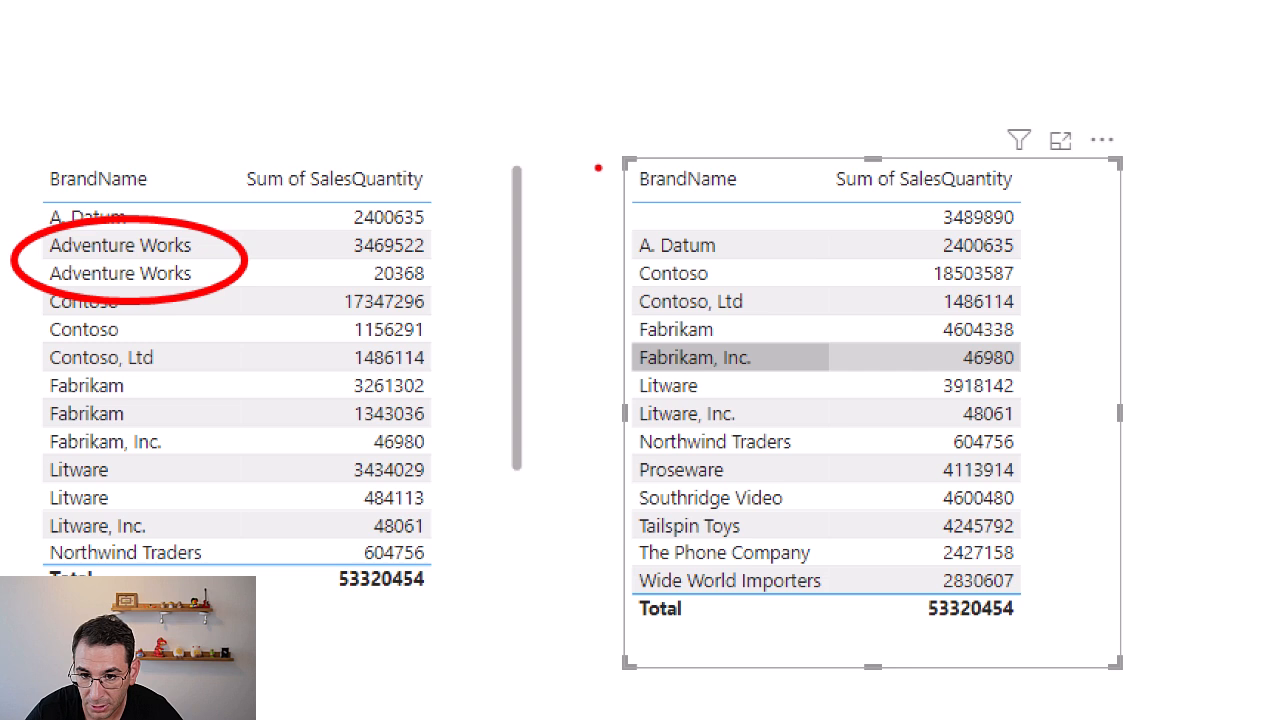
pyautogui.moveTo(598, 168); pyautogui.dragTo(700, 185)
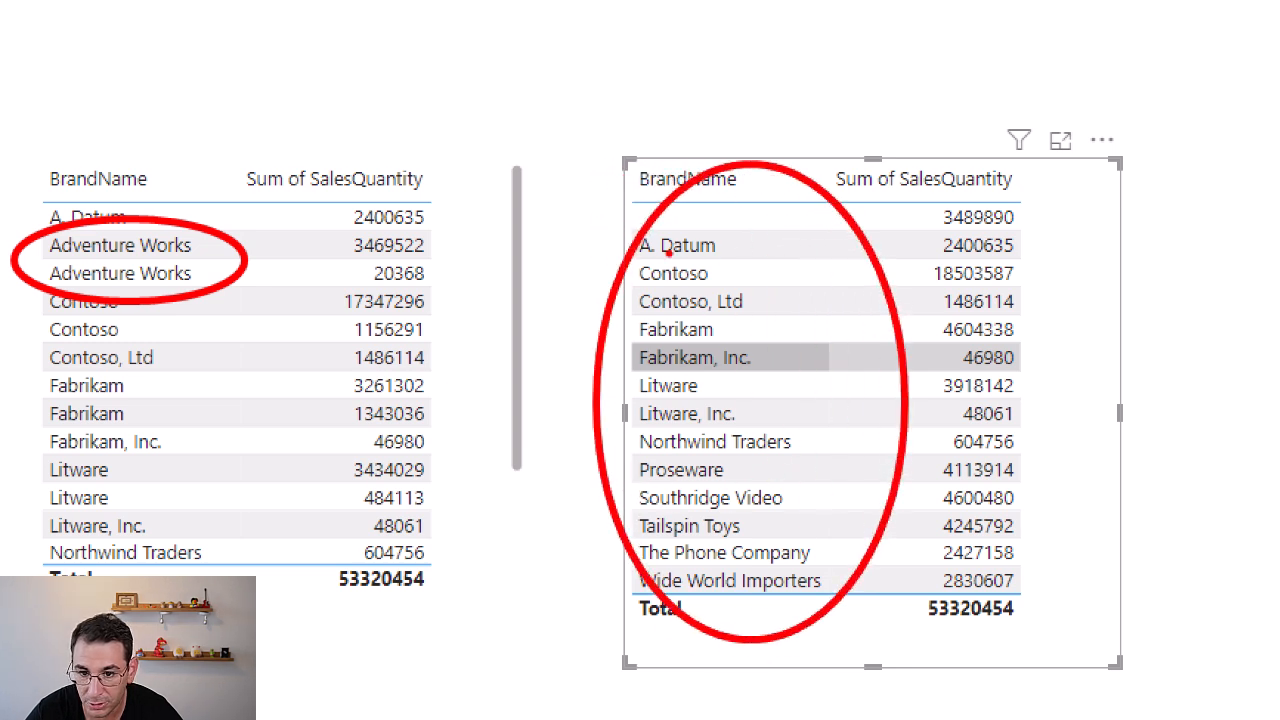
pyautogui.moveTo(592, 179); pyautogui.dragTo(1068, 238)
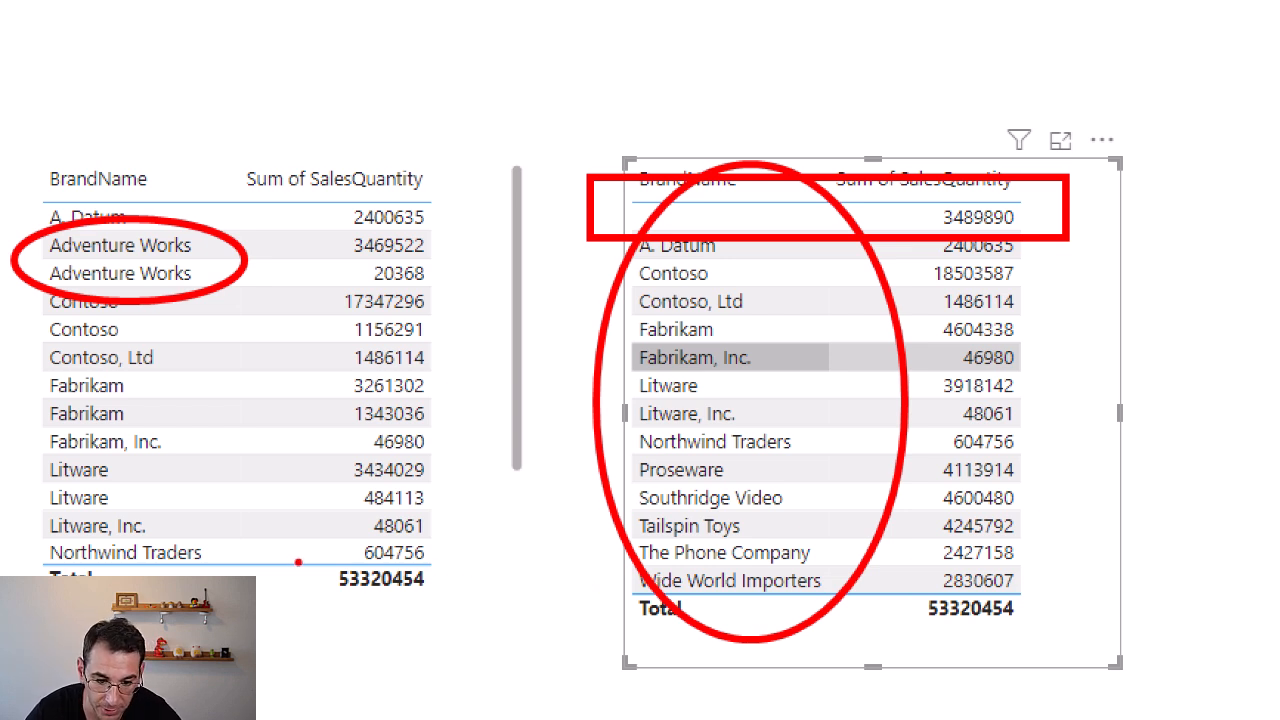
pyautogui.moveTo(317, 557); pyautogui.dragTo(463, 603)
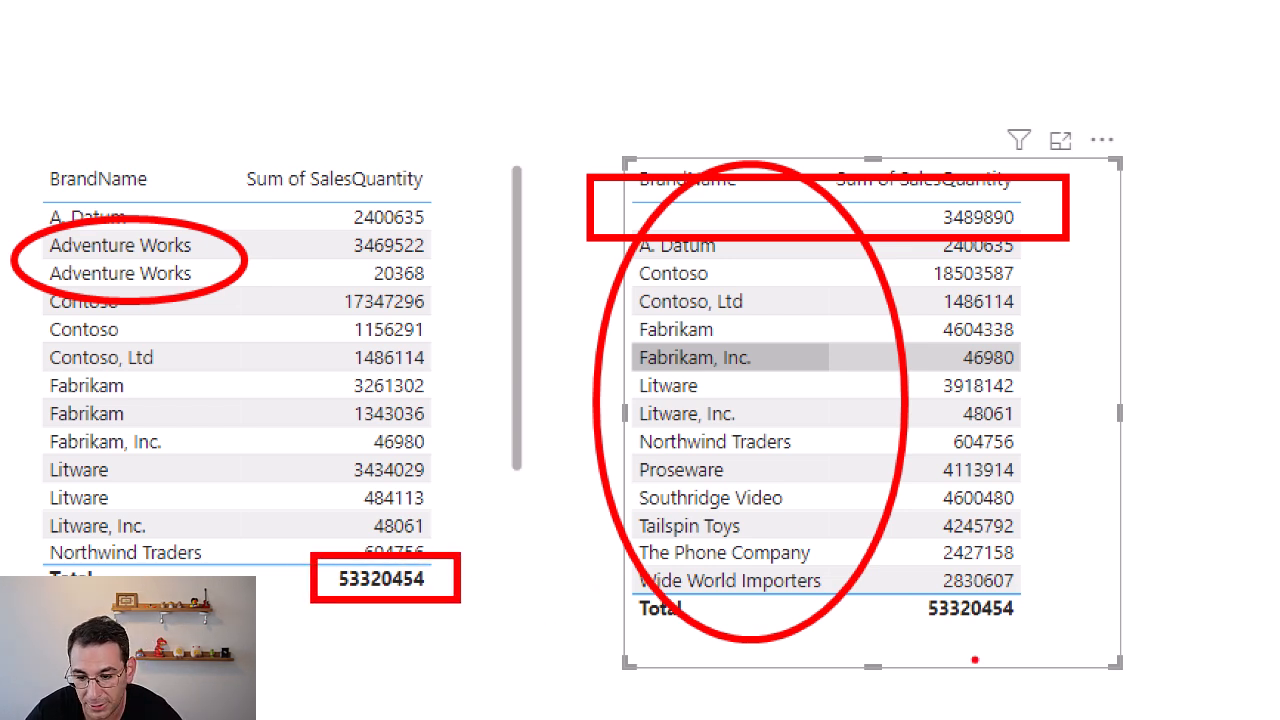
pyautogui.moveTo(896, 588)
pyautogui.mouseDown()
pyautogui.moveTo(1000, 630)
pyautogui.moveTo(1062, 590)
pyautogui.mouseUp()
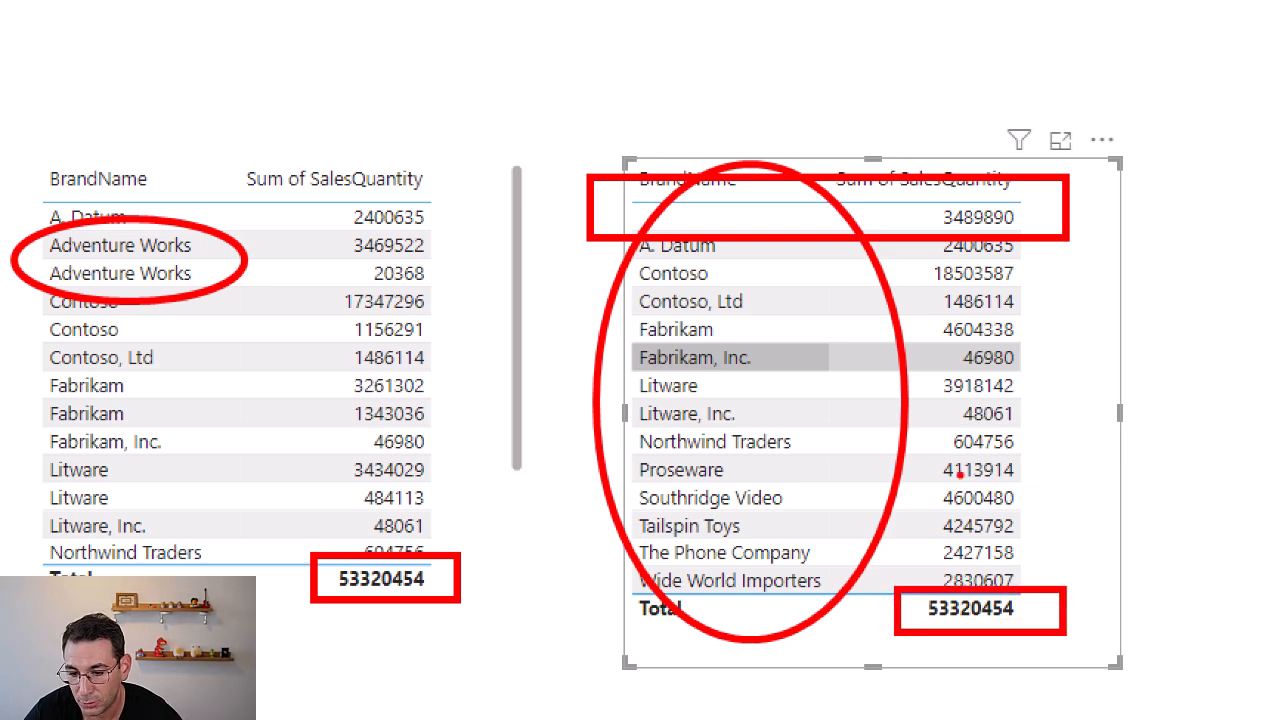
pyautogui.press('Escape')
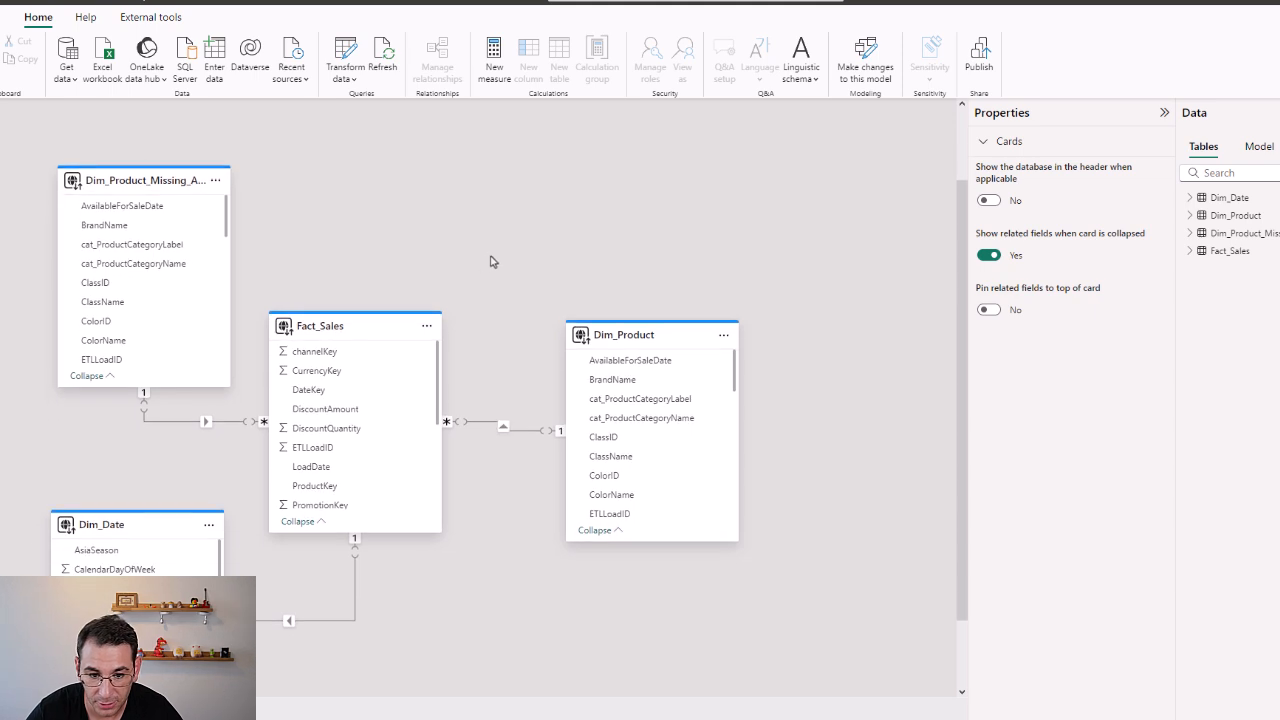
# - In the model view, inspect the storage mode in the advanced properties of Fact_Sales
pyautogui.scroll(-1, 492, 263)
pyautogui.click(355, 318)
pyautogui.click(983, 349)
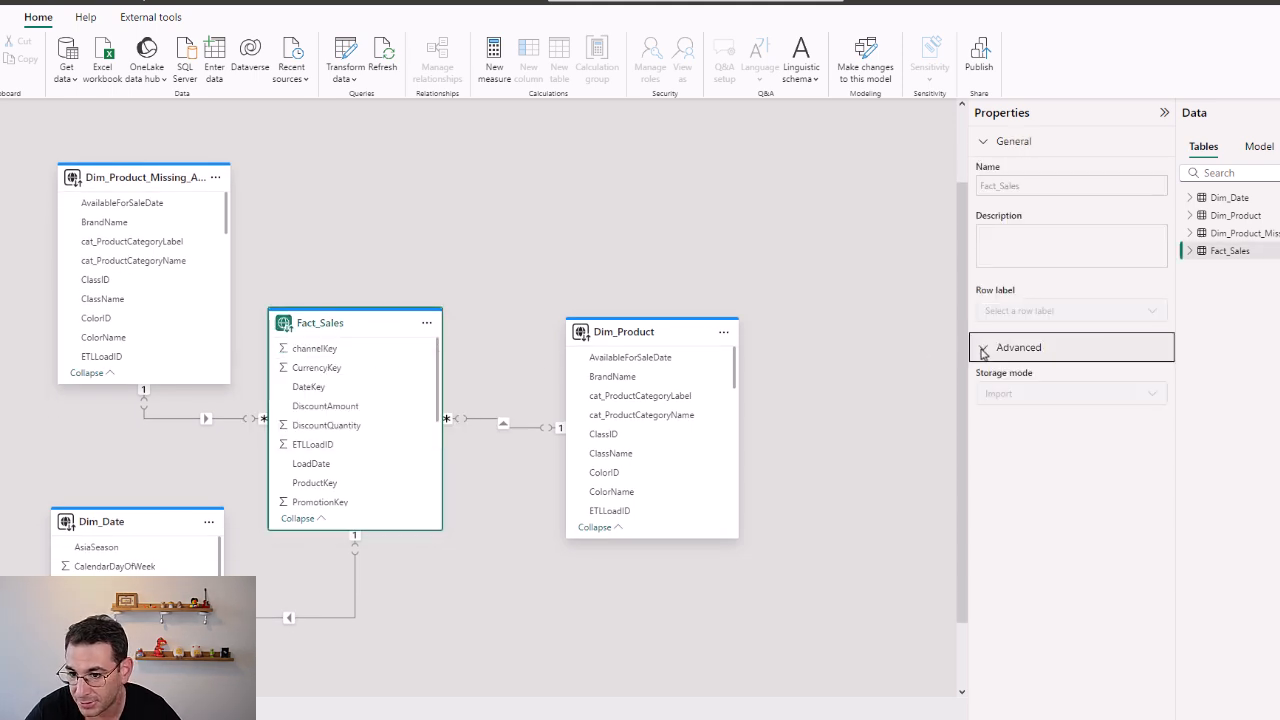
pyautogui.click(982, 350)
pyautogui.click(982, 350)
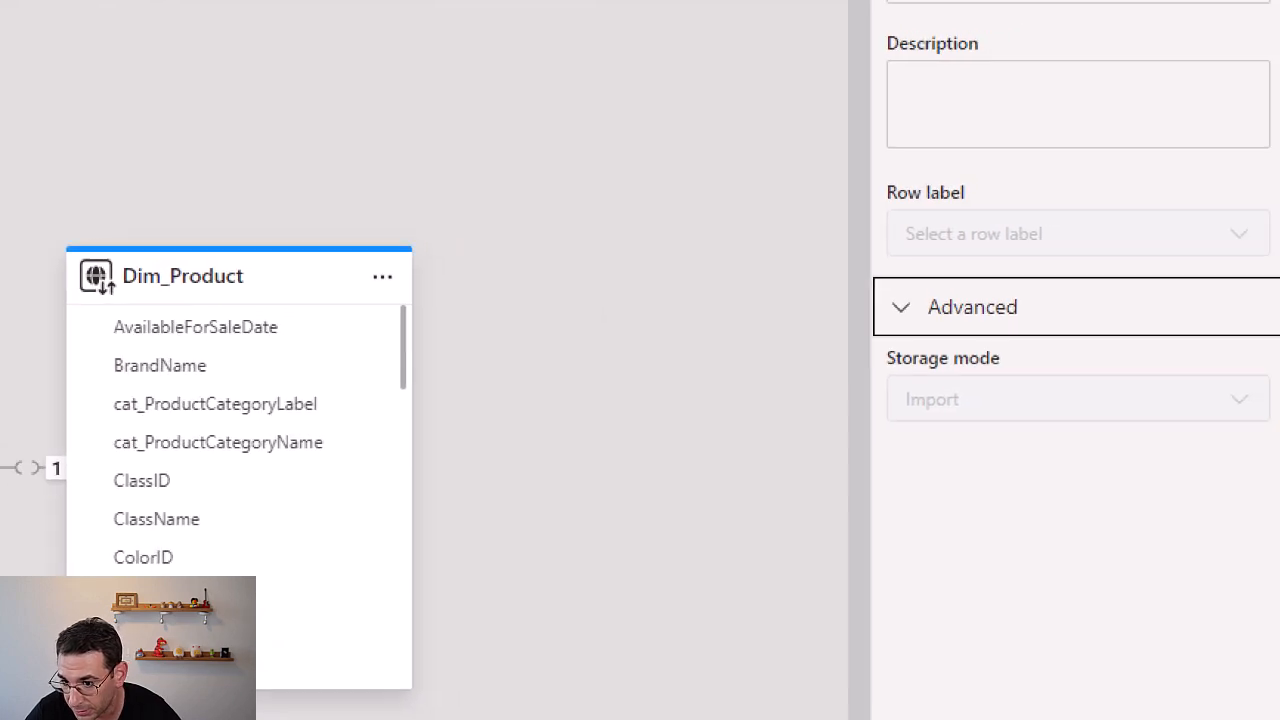
pyautogui.moveTo(796, 321); pyautogui.dragTo(1279, 451)
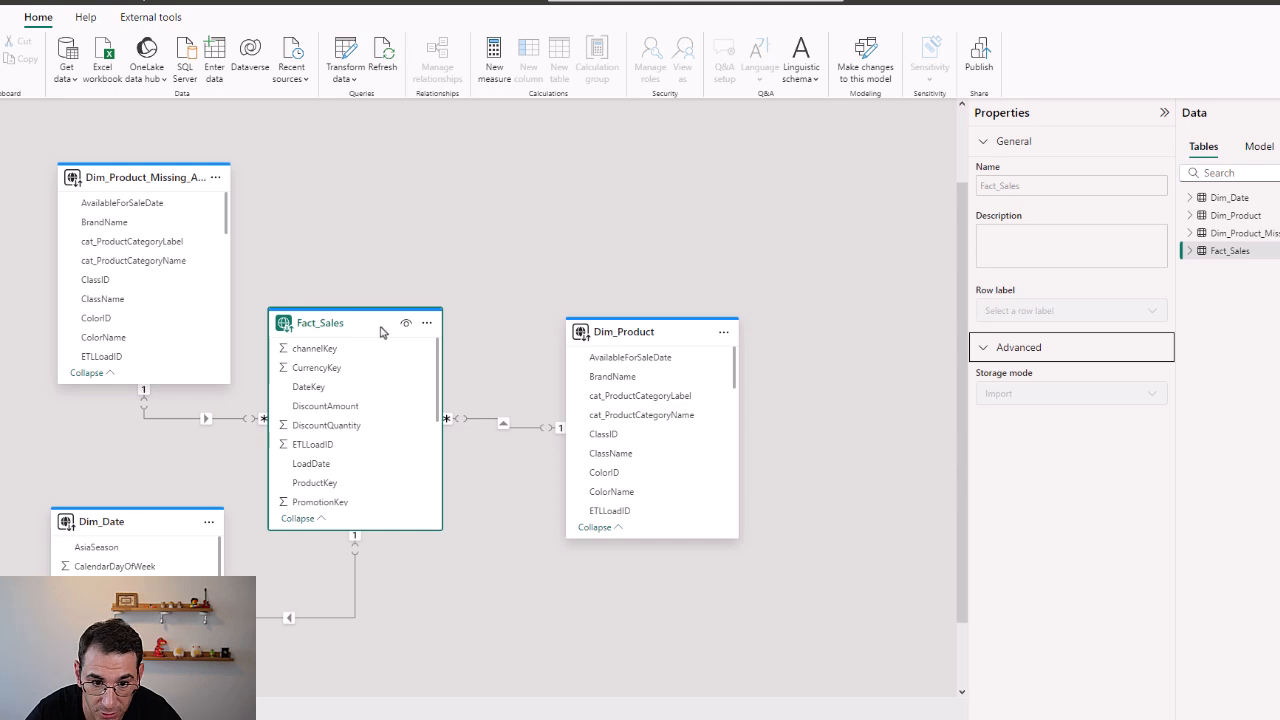
# - Rearrange the model diagram by spacing Fact_Sales, Dim_Product and the missing-brand product table apart so their relationship lines are clear
pyautogui.moveTo(423, 330)
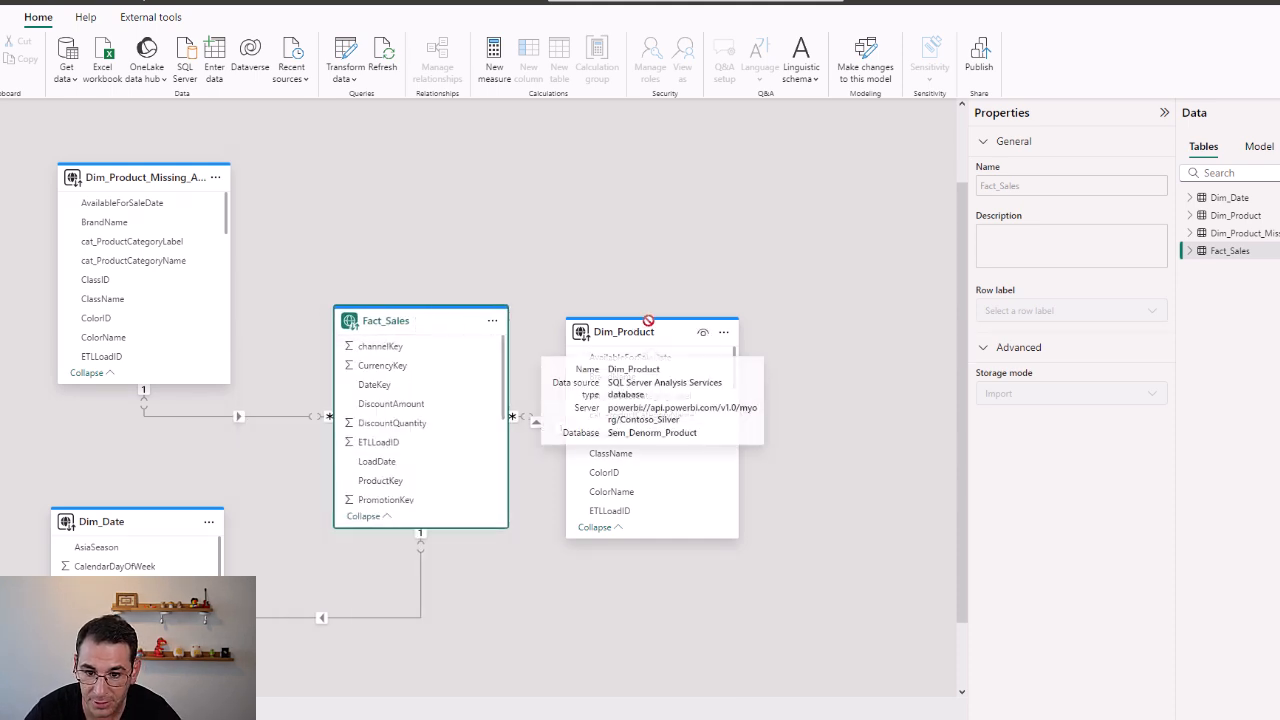
pyautogui.moveTo(640, 328); pyautogui.dragTo(677, 320)
pyautogui.moveTo(163, 176); pyautogui.dragTo(270, 137)
pyautogui.moveTo(424, 340); pyautogui.dragTo(433, 405)
pyautogui.moveTo(338, 386)
pyautogui.scroll(-1, 338, 390)
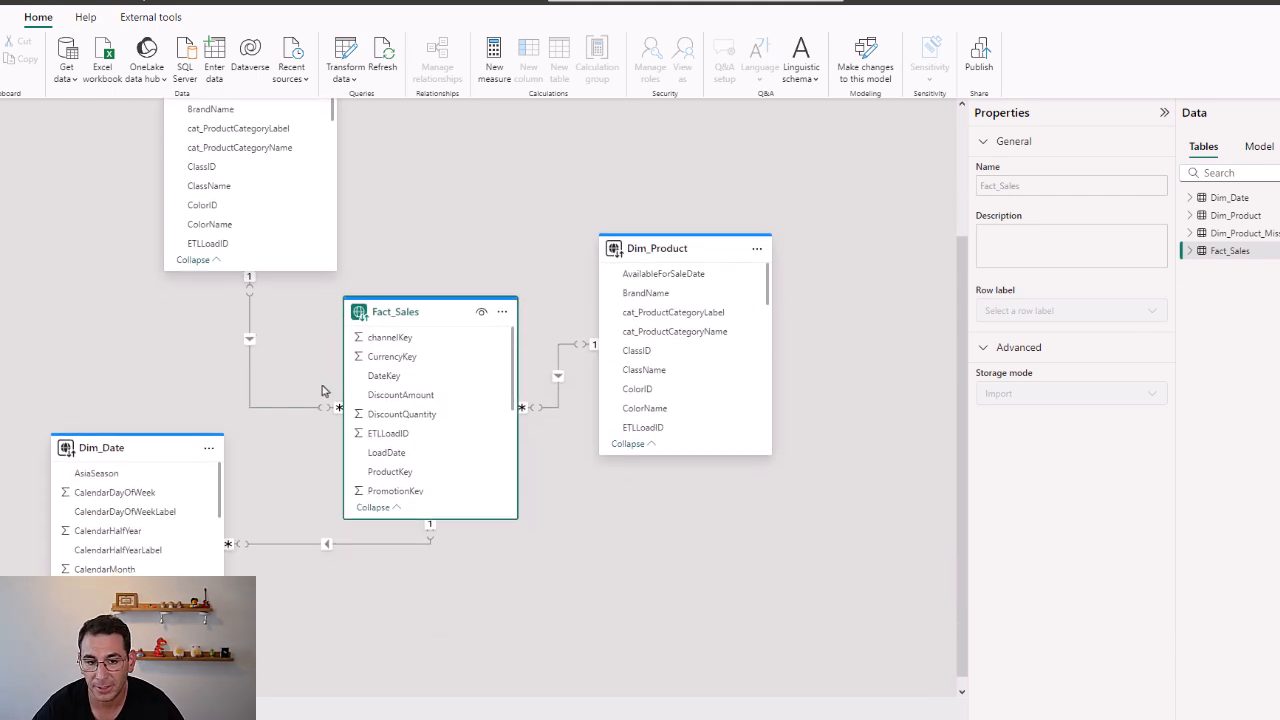
pyautogui.scroll(1, 322, 390)
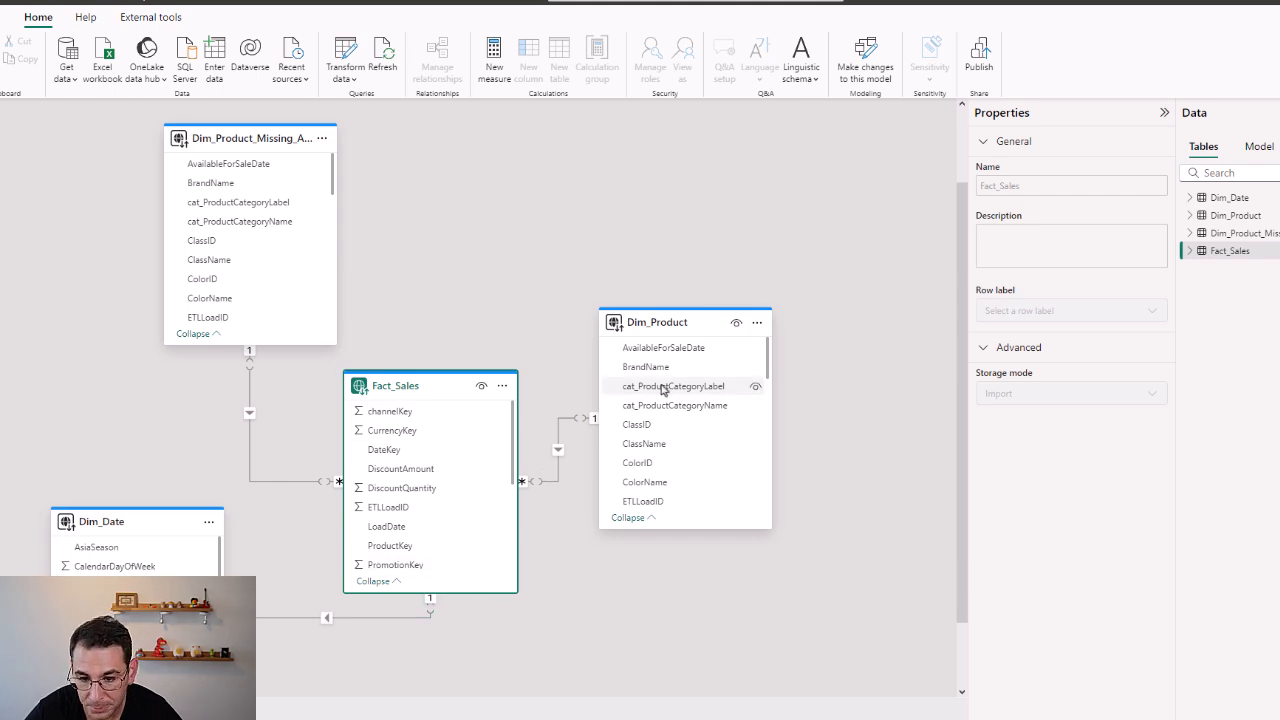
pyautogui.moveTo(651, 323); pyautogui.dragTo(710, 321)
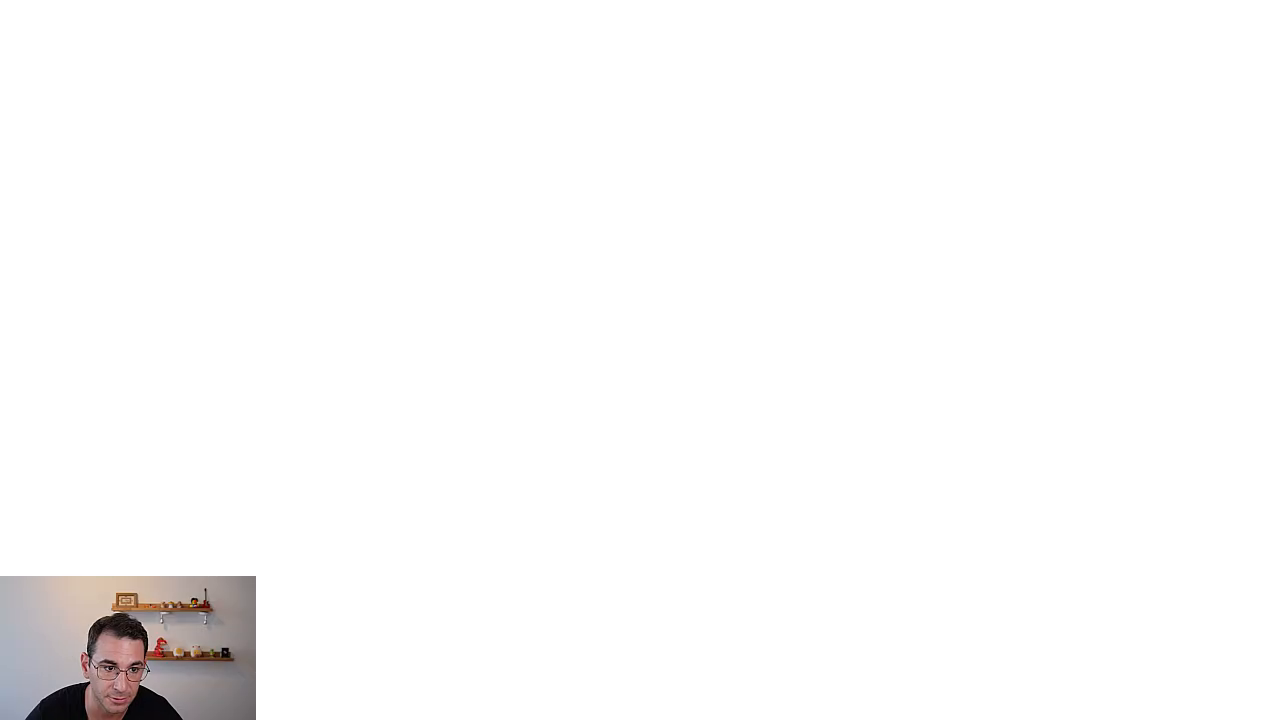
# - In the report view, enlarge the first brand table so all its brand rows and the total fit without scrolling
pyautogui.click(438, 405)
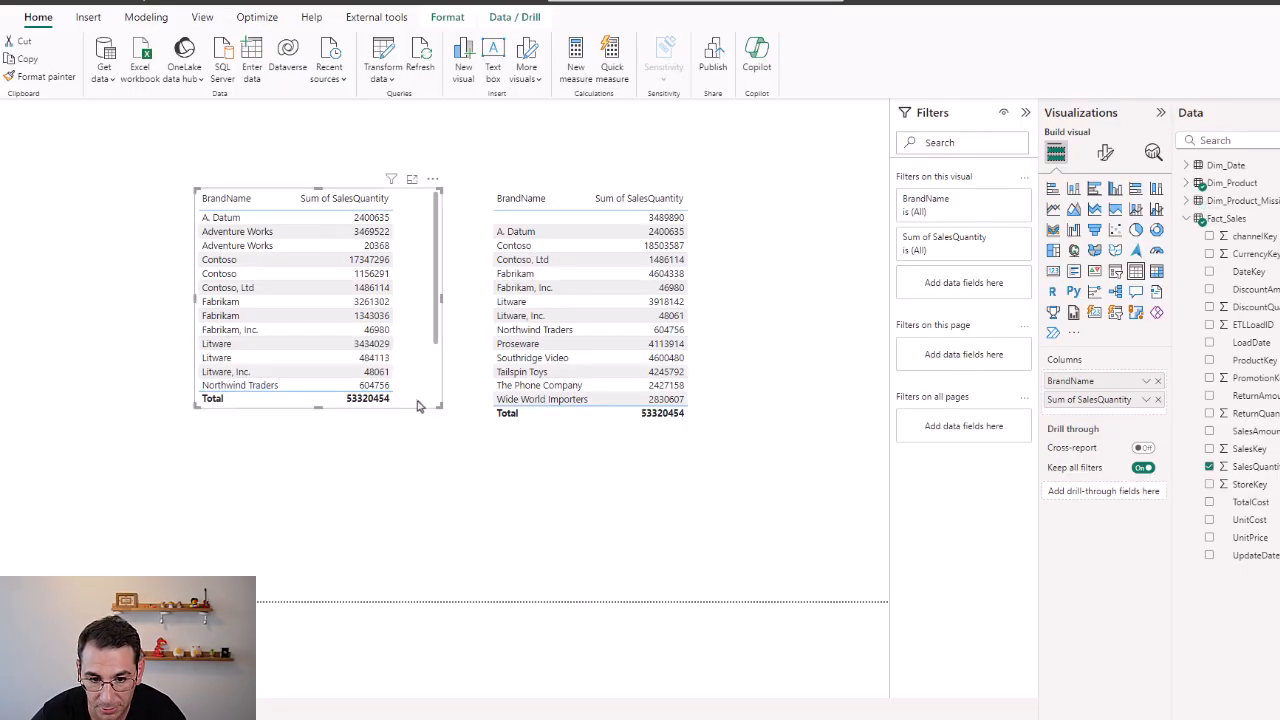
pyautogui.moveTo(443, 413); pyautogui.dragTo(460, 500)
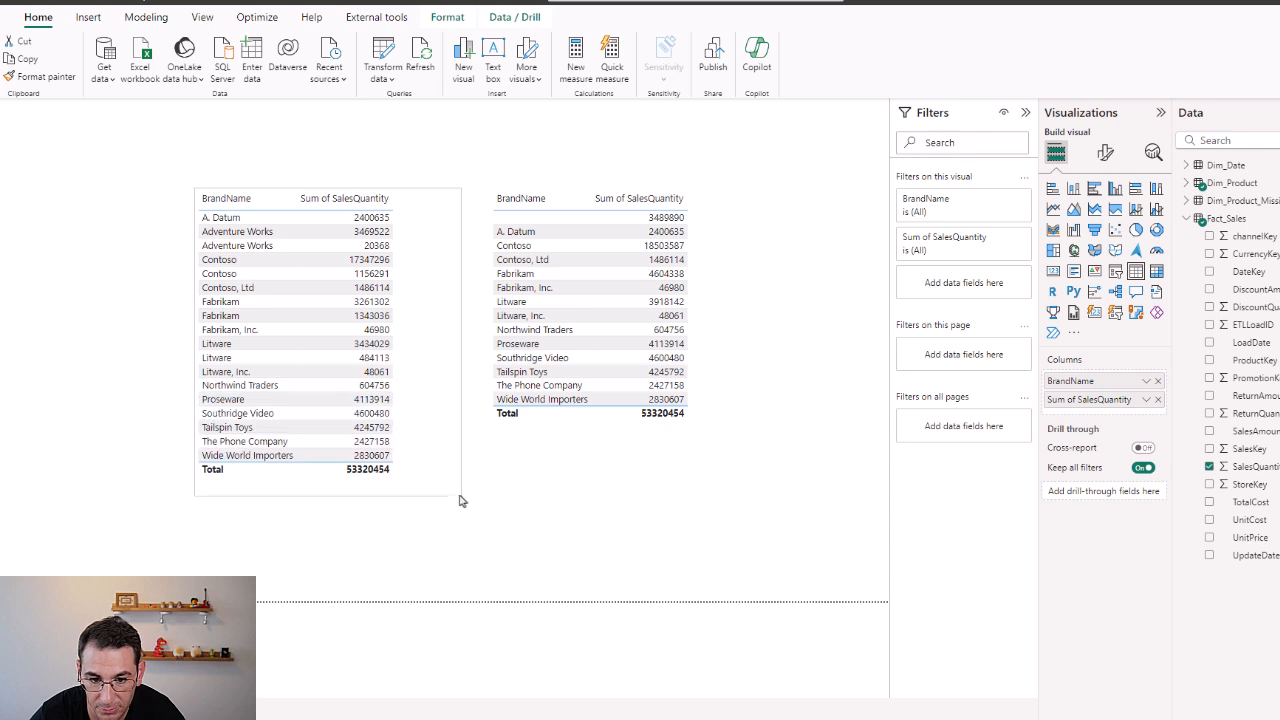
pyautogui.click(602, 456)
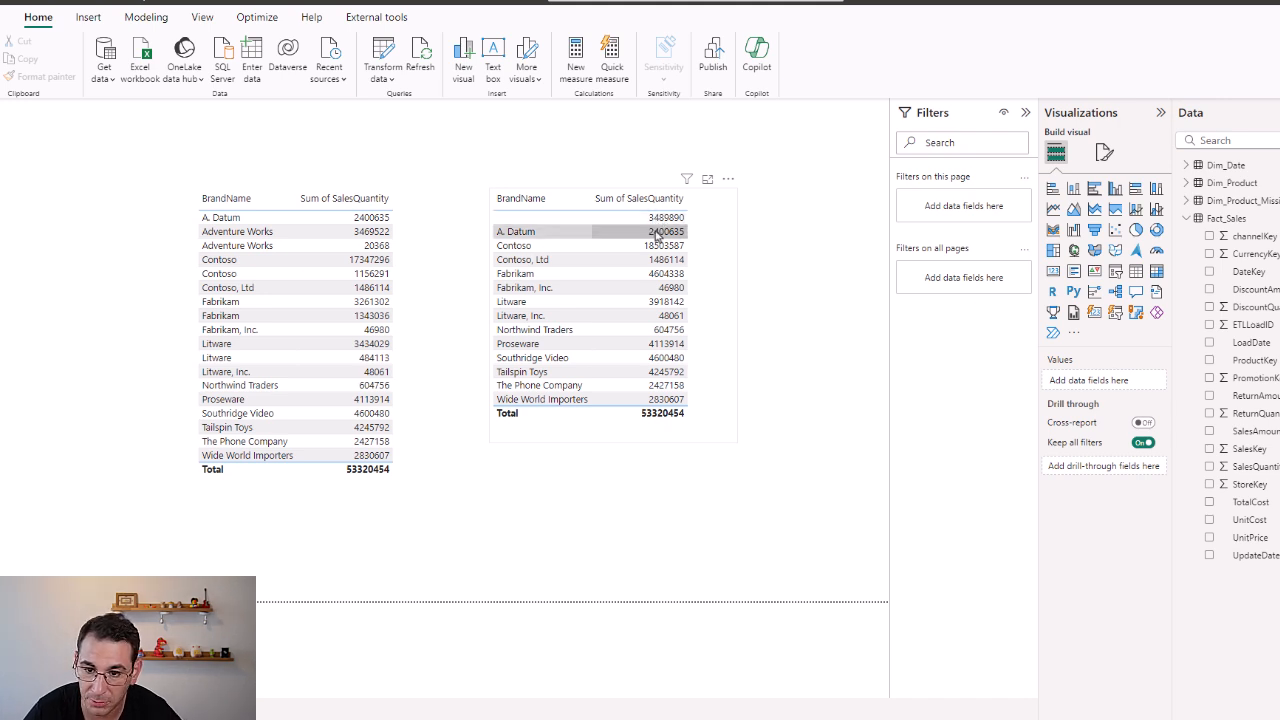
# - Try excluding (Blank) from the second table with a basic BrandName filter on the visual, and undo the filter change
pyautogui.click(722, 268)
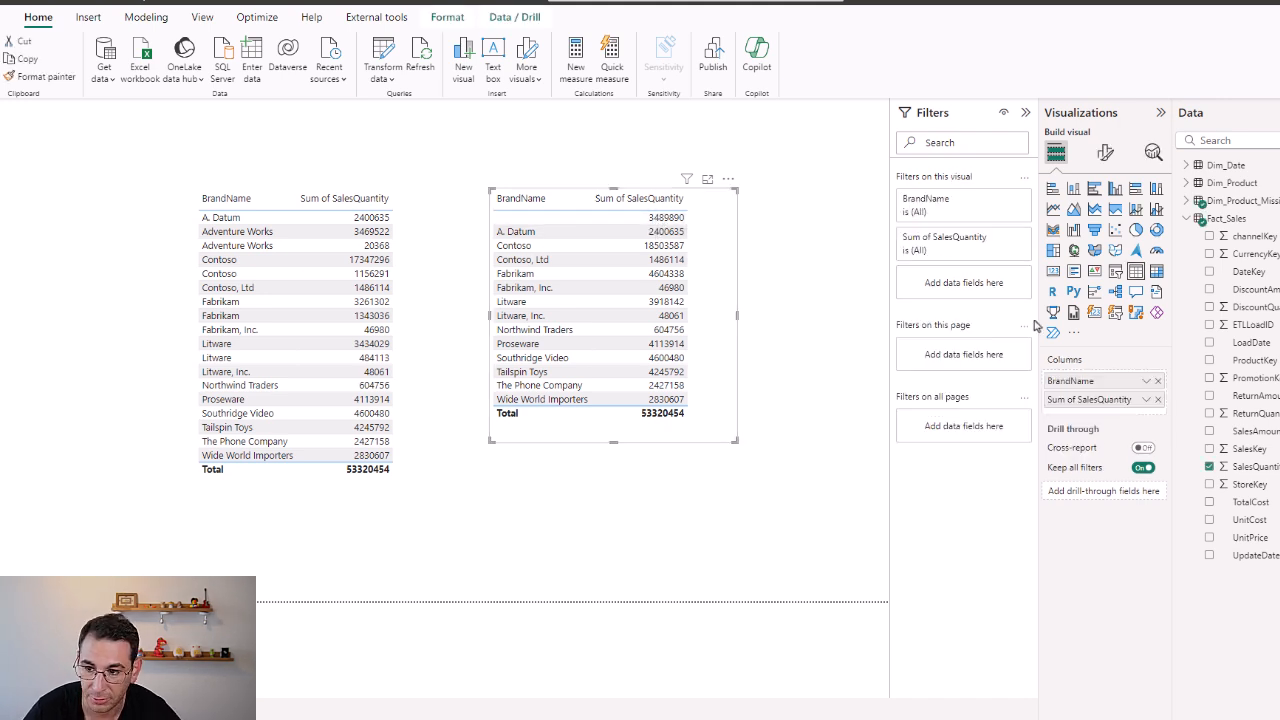
pyautogui.click(997, 222)
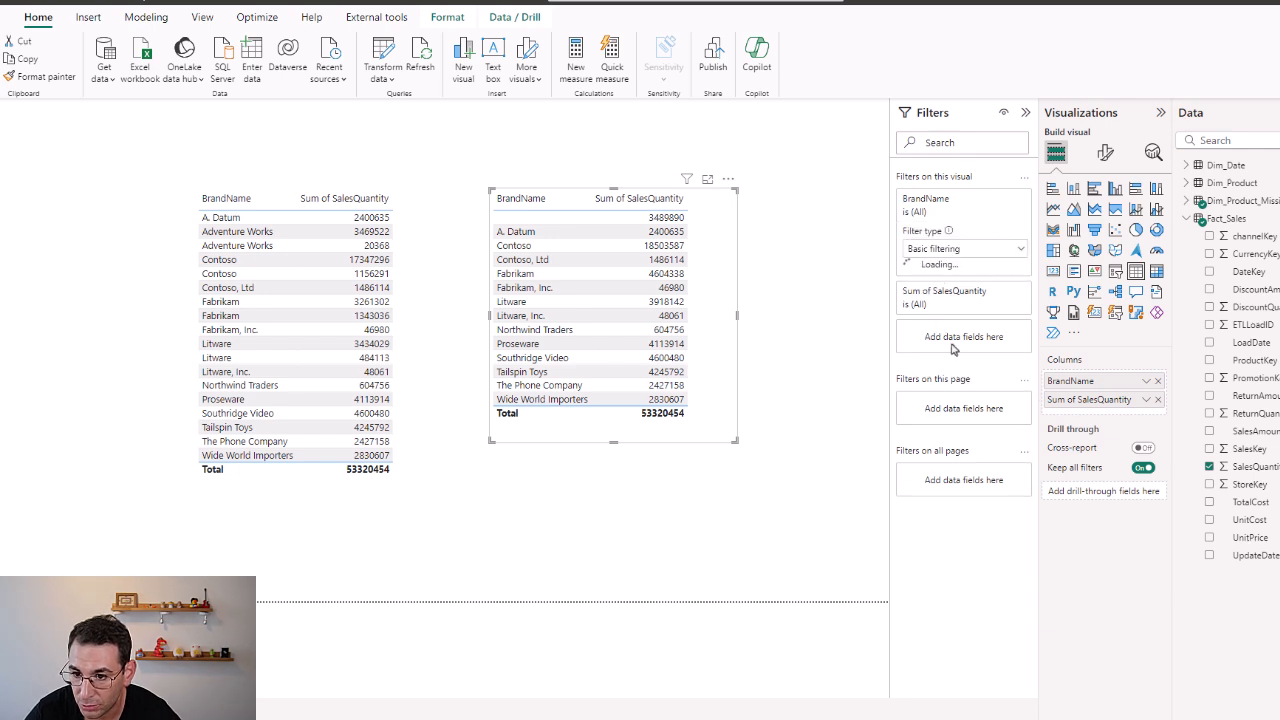
pyautogui.click(933, 292)
pyautogui.click(934, 308)
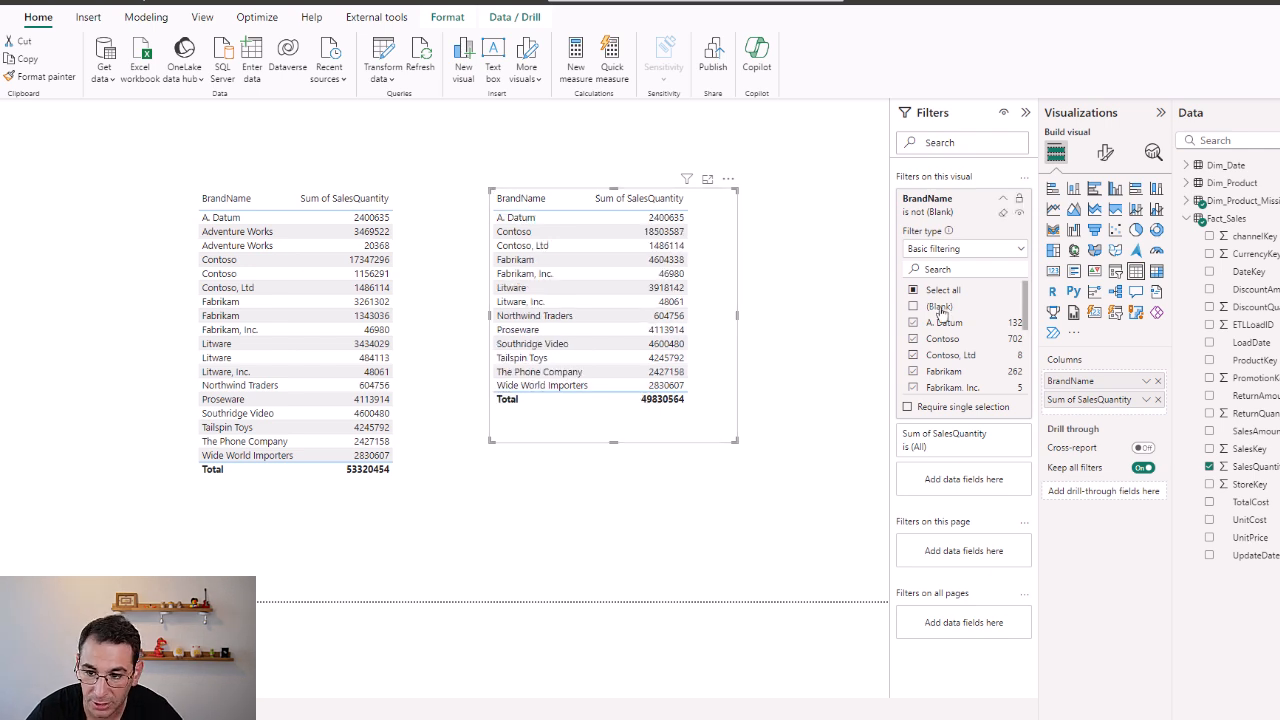
pyautogui.hotkey('ctrl', 'z')
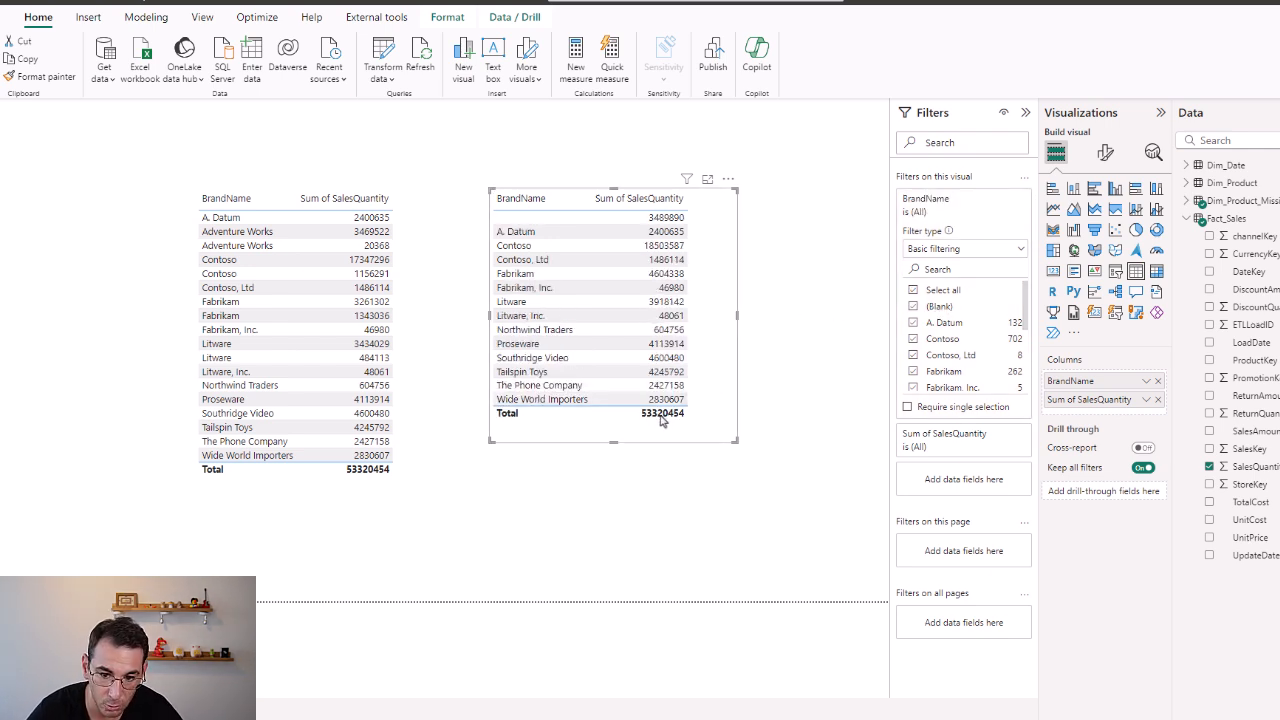